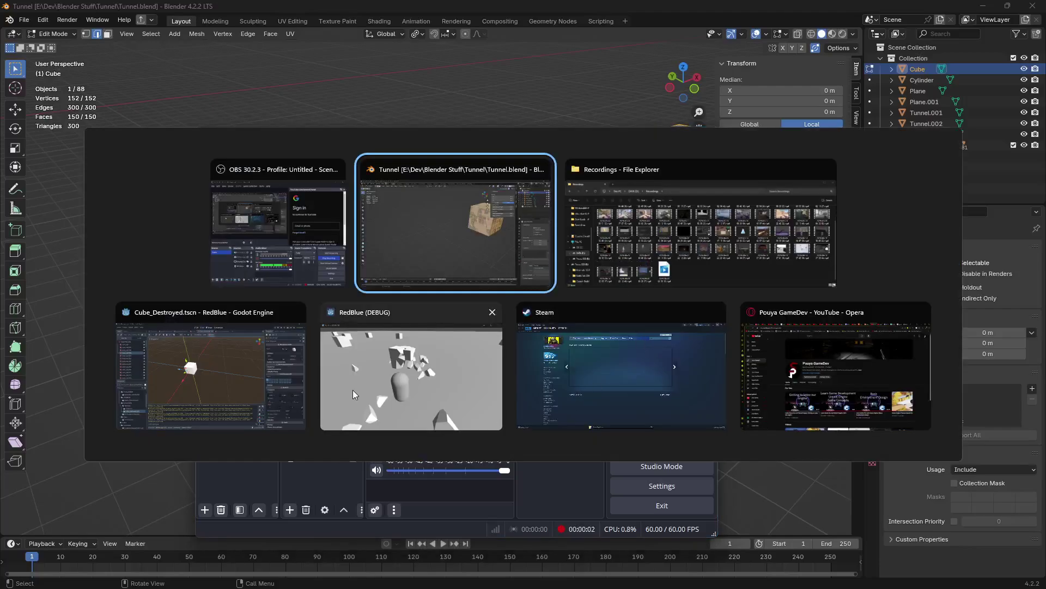
# - Switch to the Godot editor, cancel reloading the modified PlayerCharacter.gd, and open the TestLevel scene
pyautogui.click(351, 388)
pyautogui.press('super')
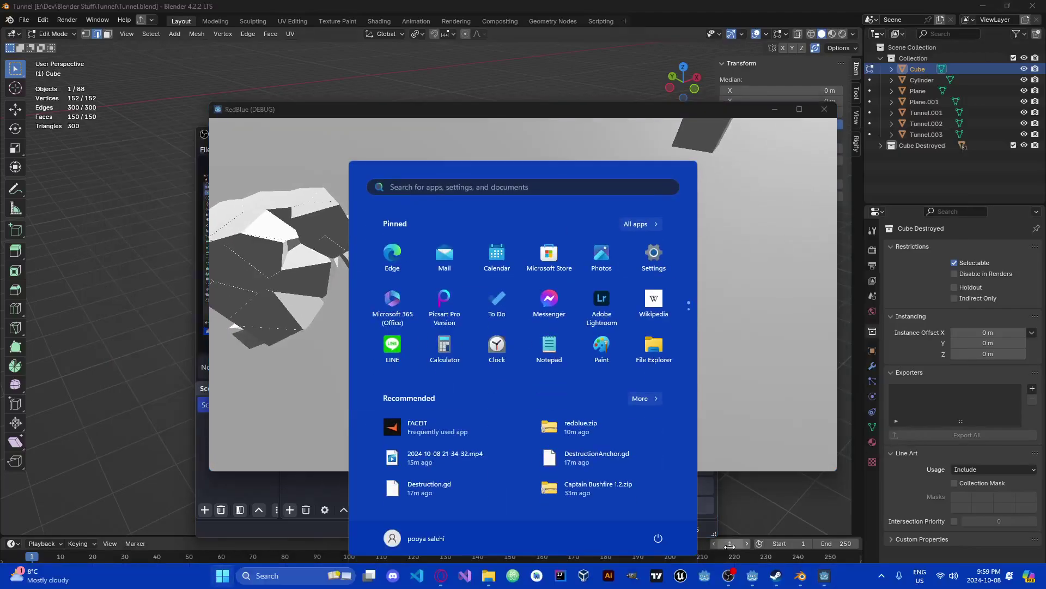
pyautogui.click(771, 579)
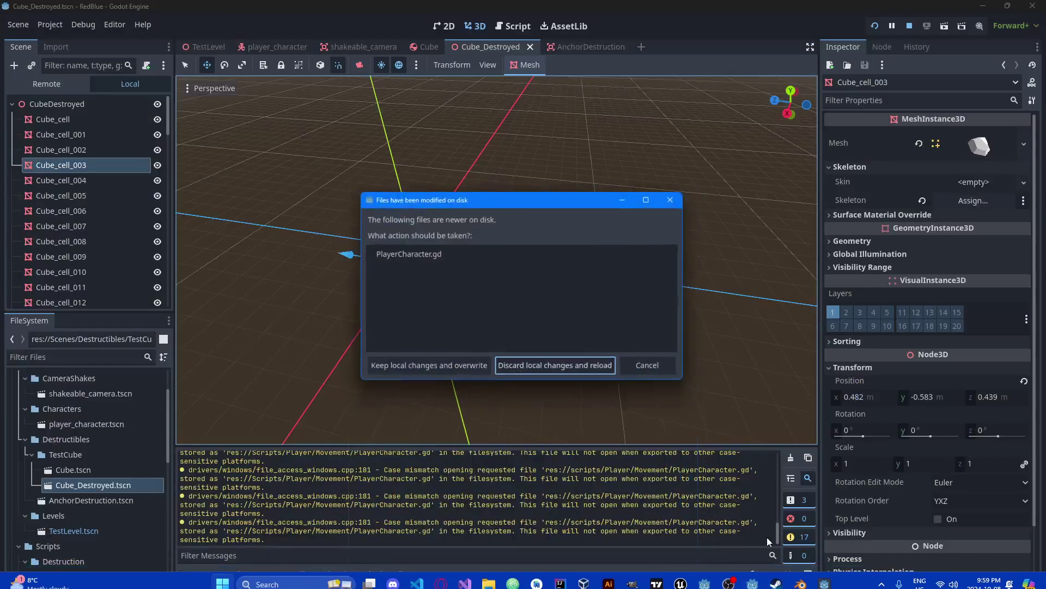
pyautogui.click(652, 368)
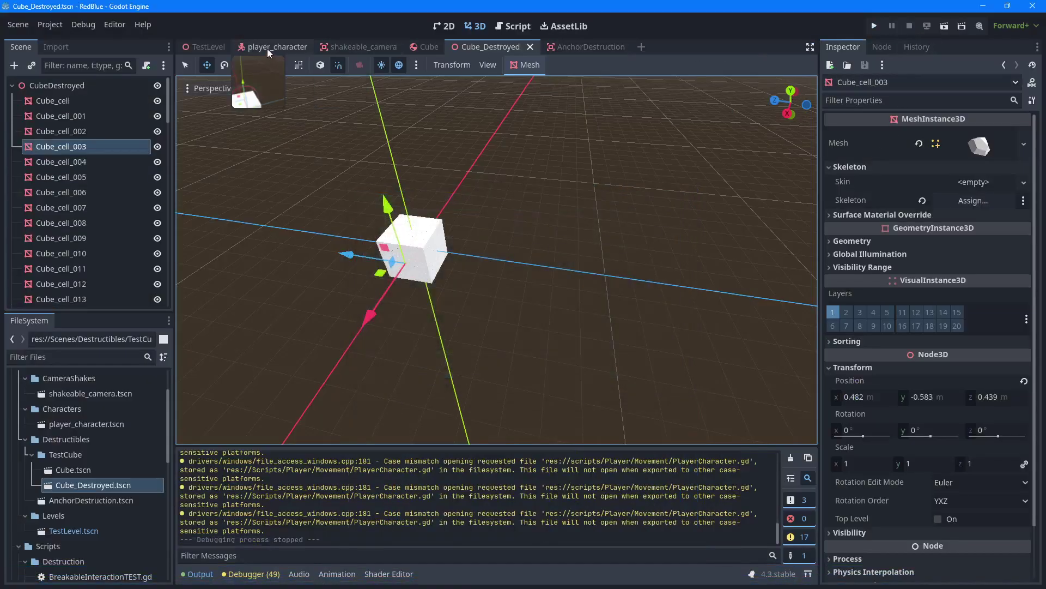
pyautogui.click(206, 47)
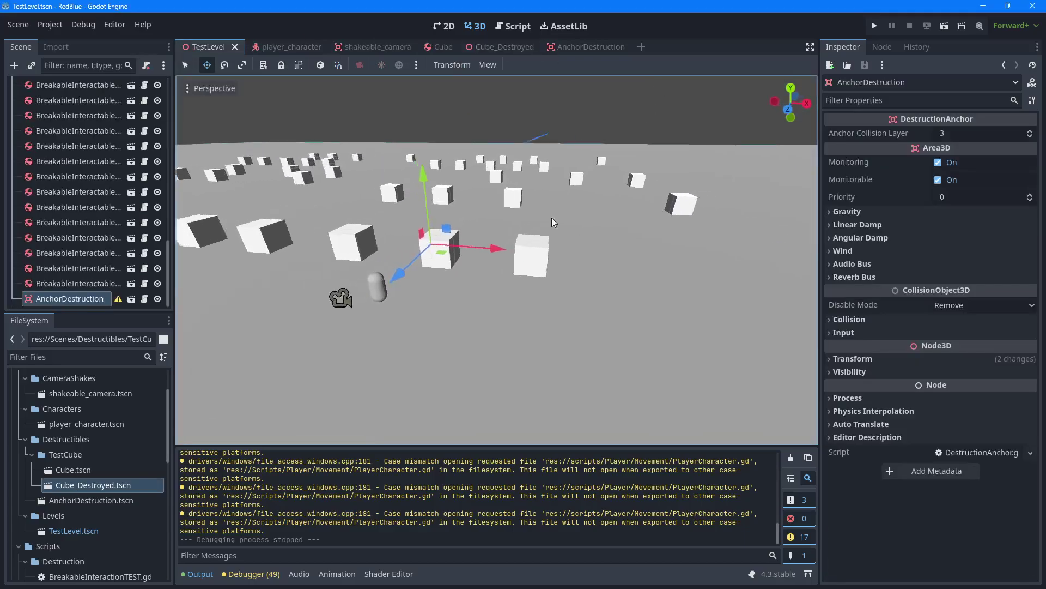
# - Examine the AnchorDestruction area and the breakable cubes around it in the level from several sides
pyautogui.press('w')
pyautogui.moveTo(552, 223); pyautogui.dragTo(273, 226, button='right')
pyautogui.press('s')
pyautogui.press('w')
pyautogui.press('s')
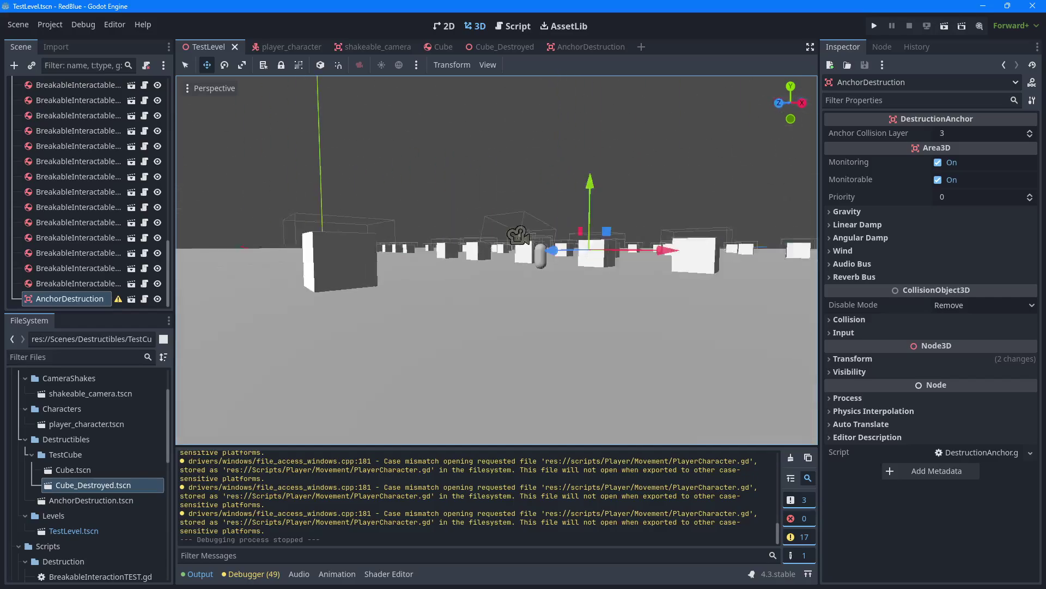
pyautogui.moveTo(518, 240); pyautogui.dragTo(474, 249, button='right')
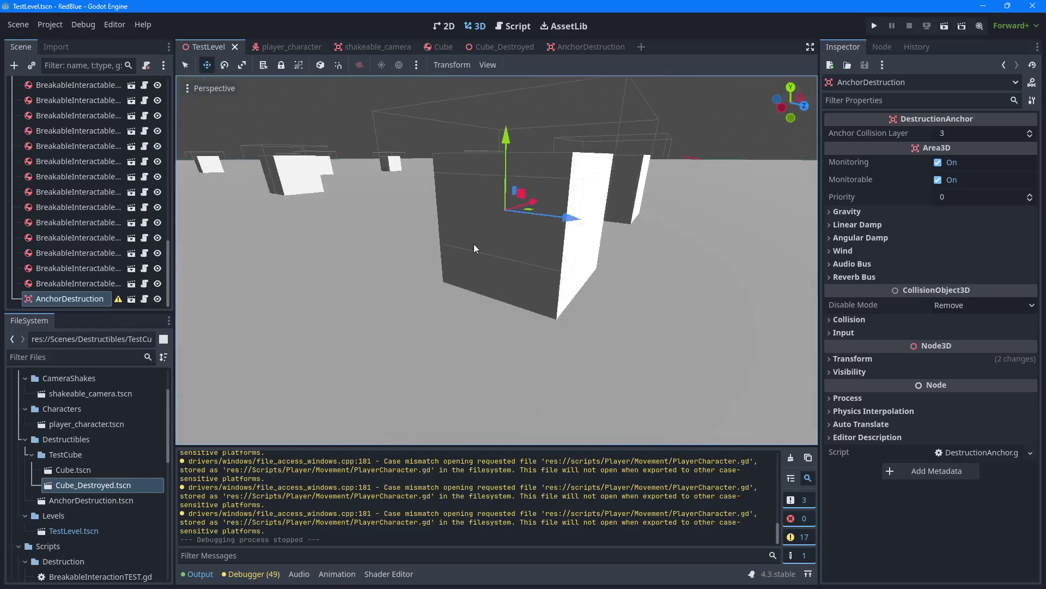
pyautogui.moveTo(645, 289); pyautogui.dragTo(597, 261, button='middle')
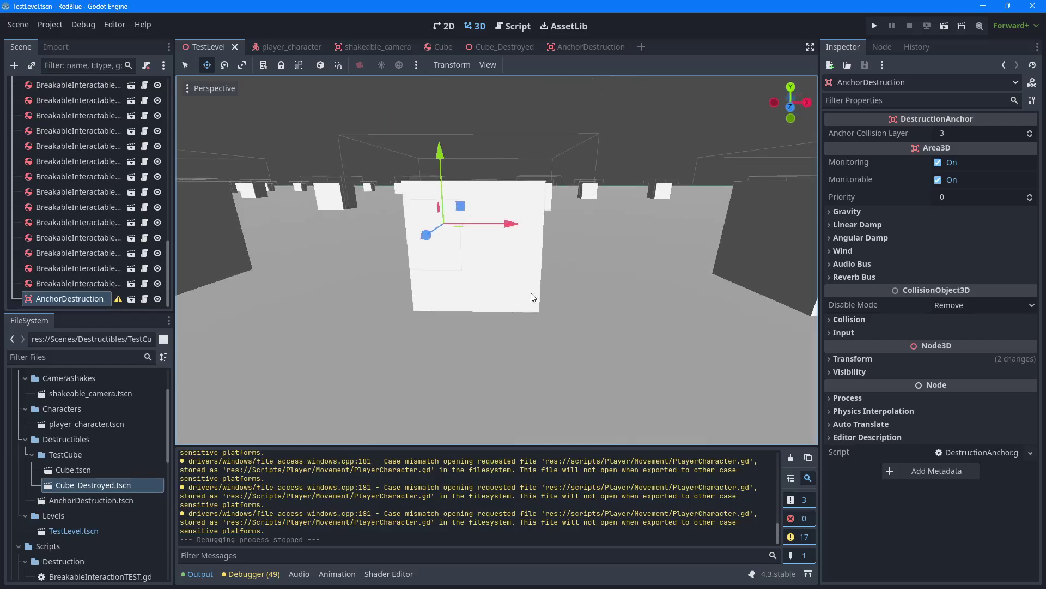
pyautogui.moveTo(468, 276); pyautogui.dragTo(581, 342, button='right')
# - Save the TestLevel scene and run the project to test how the anchored cube breaks
pyautogui.hotkey('ctrl', 's')
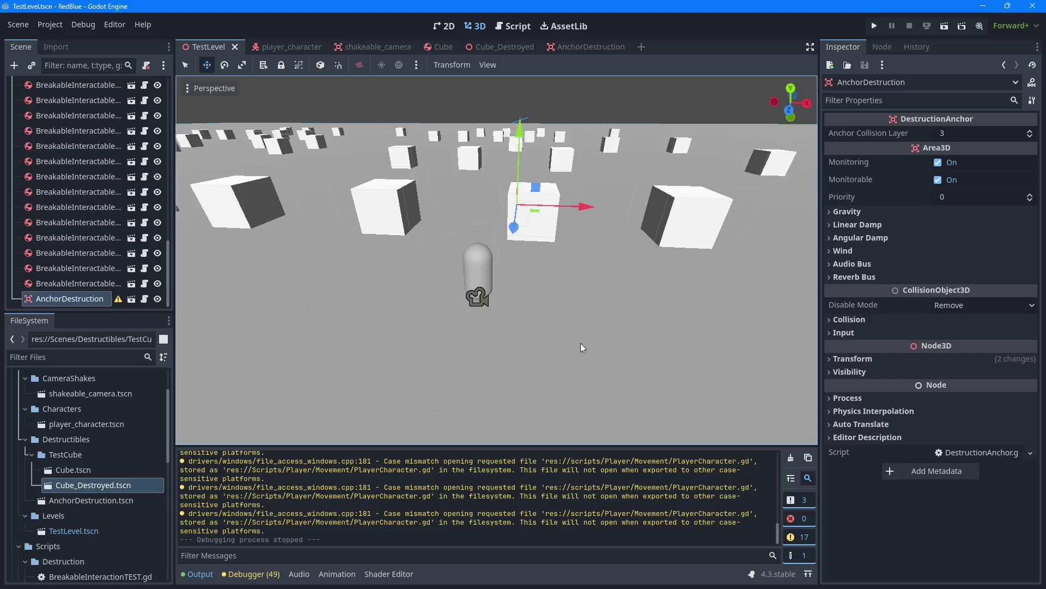
pyautogui.press('F5')
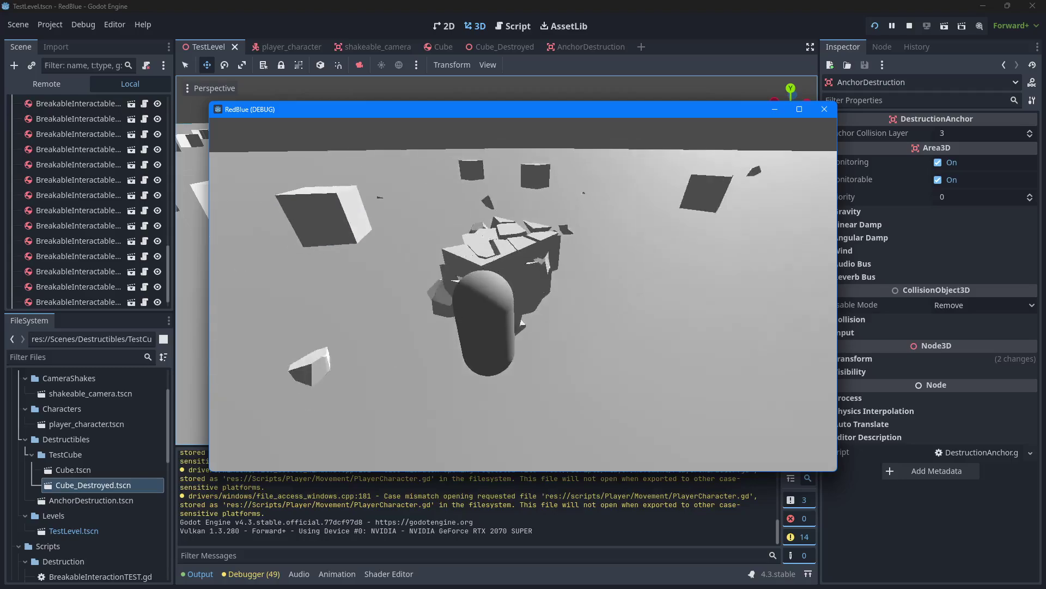
pyautogui.press('a')
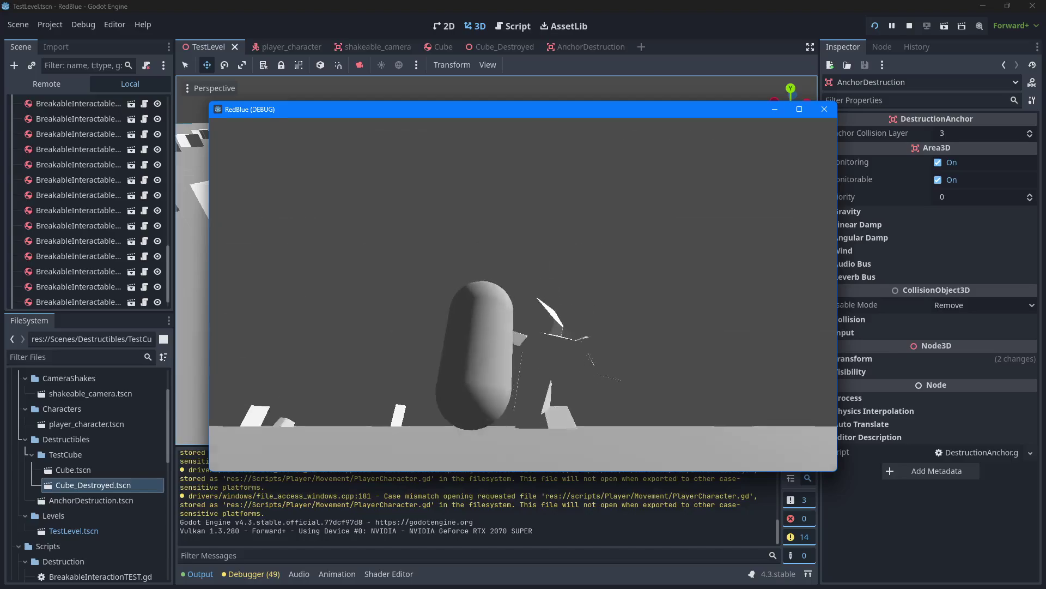
pyautogui.press('a')
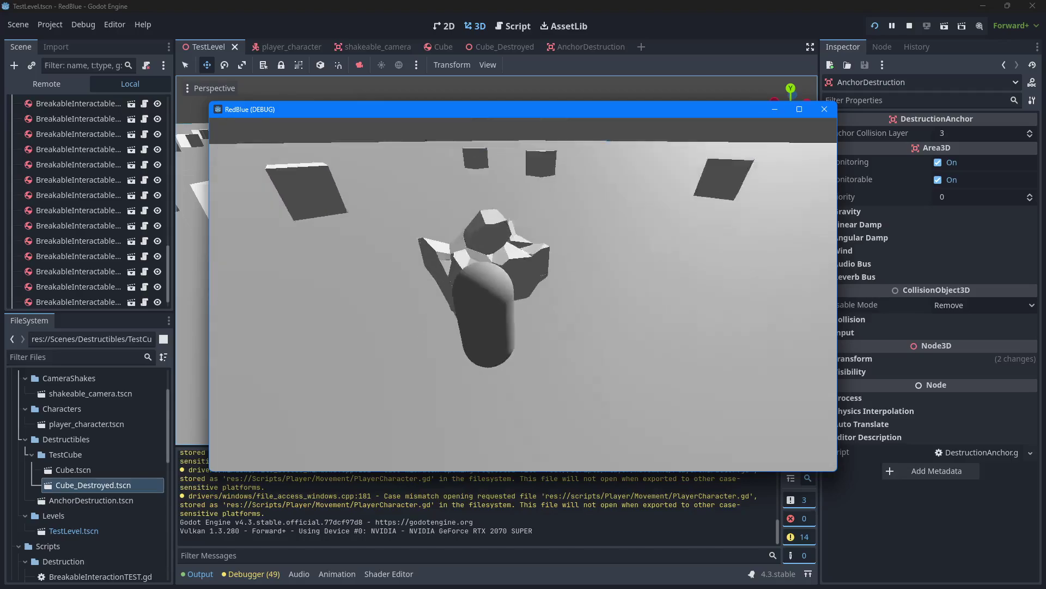
pyautogui.hotkey('alt', 'Tab')
pyautogui.press('super')
pyautogui.press('super')
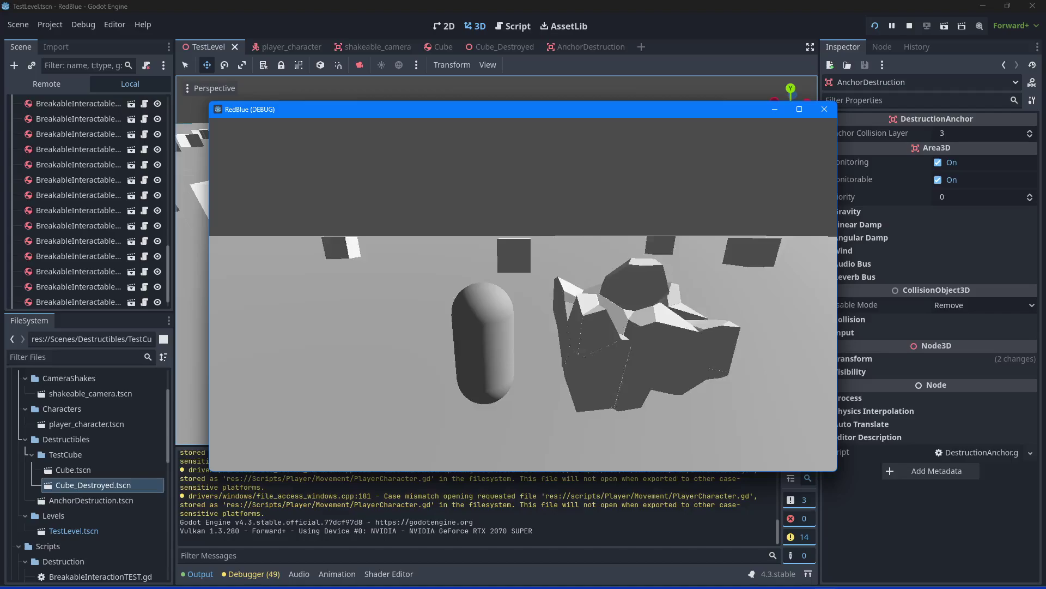
pyautogui.press('w')
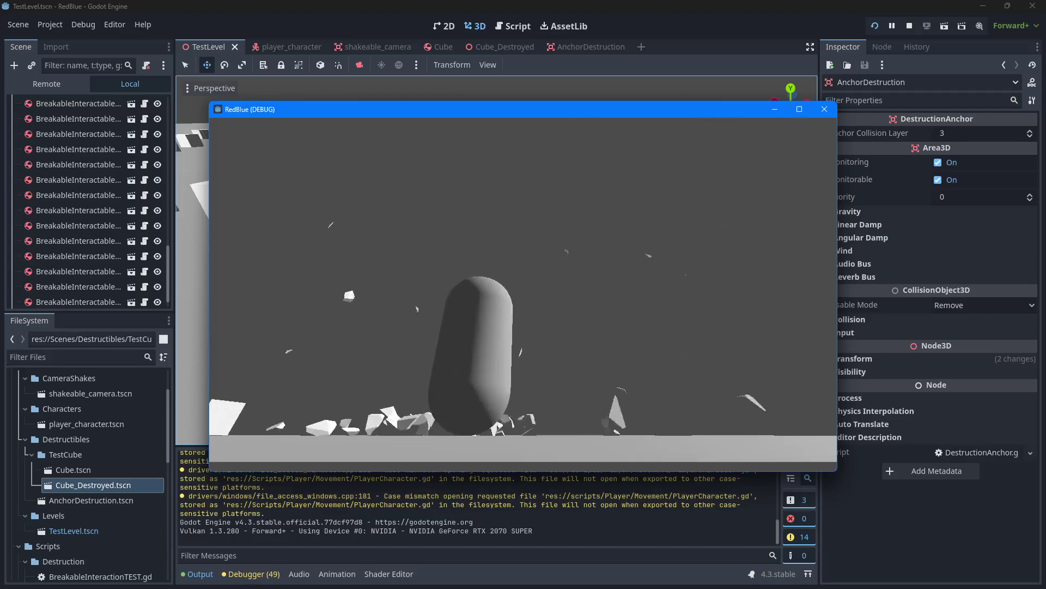
# - Return to the editor, cancel the file reload prompt, and inspect the anchored cube in TestLevel
pyautogui.press('super')
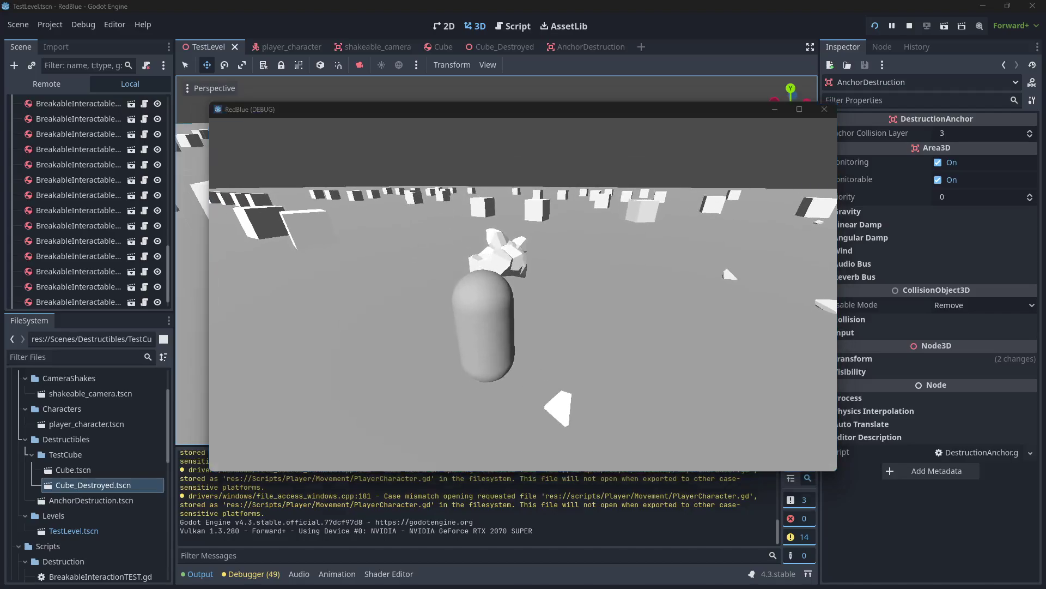
pyautogui.click(909, 26)
pyautogui.click(665, 368)
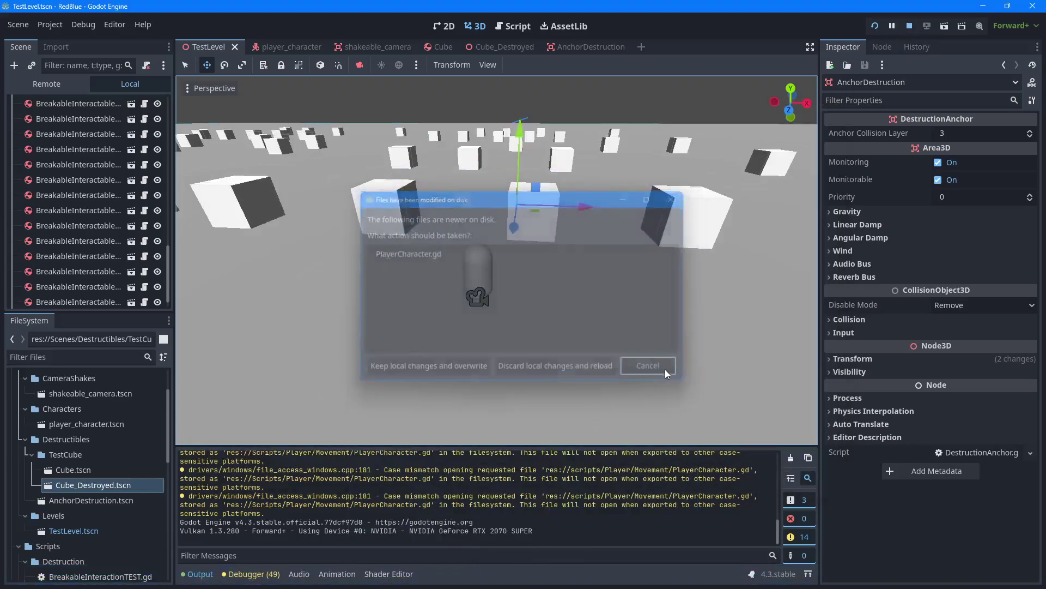
pyautogui.moveTo(665, 369); pyautogui.dragTo(545, 360, button='right')
pyautogui.press('s')
pyautogui.press('d')
pyautogui.moveTo(424, 109); pyautogui.dragTo(423, 109, button='right')
pyautogui.press('w')
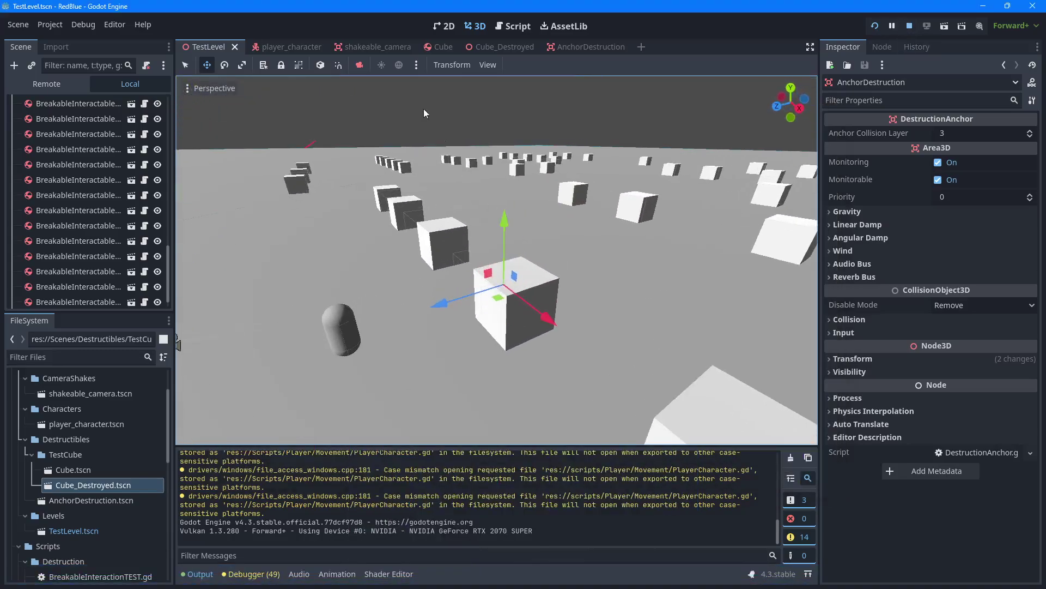
# - Open the Cube scene and examine the intact cube, glancing at Cube_Destroyed for comparison
pyautogui.click(489, 50)
pyautogui.click(410, 51)
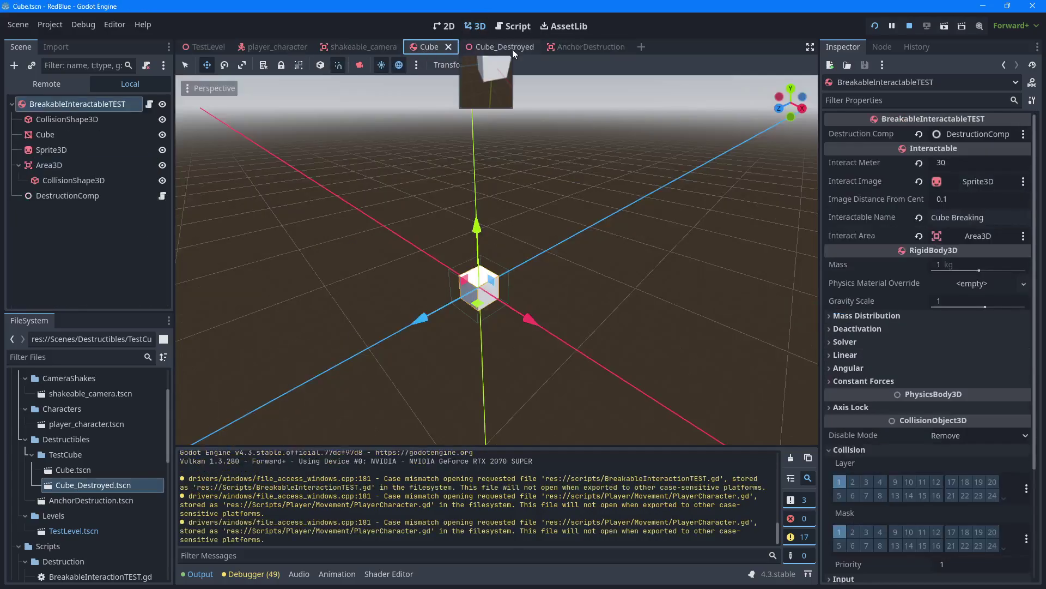
pyautogui.click(512, 49)
pyautogui.press('w')
pyautogui.moveTo(475, 108); pyautogui.dragTo(476, 109, button='right')
pyautogui.click(418, 50)
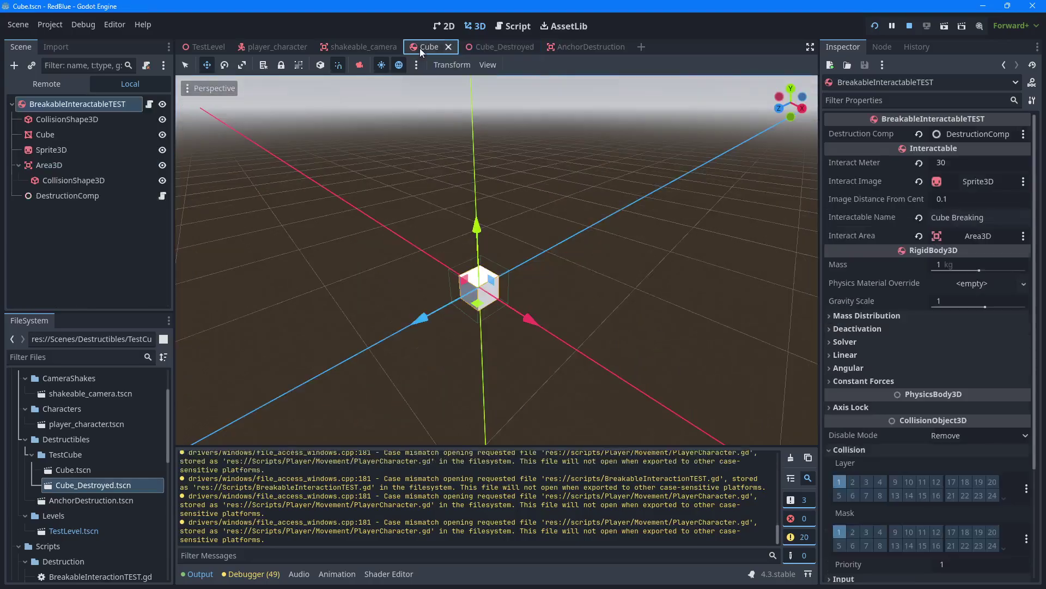
pyautogui.press('w')
pyautogui.moveTo(516, 301); pyautogui.dragTo(516, 300, button='right')
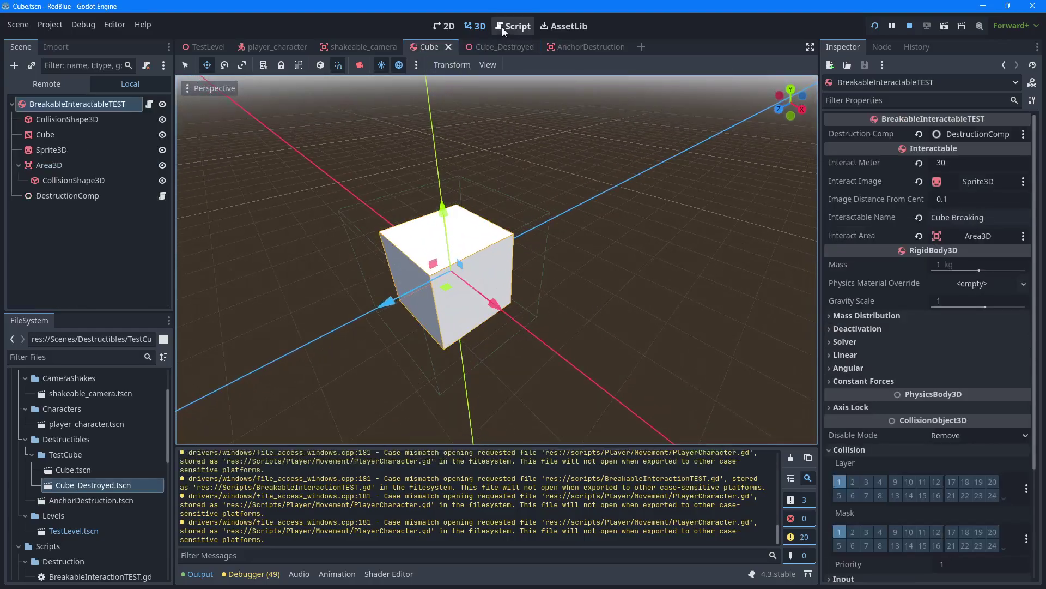
# - Open the Cube_Destroyed scene and examine the fracture cells that make up the cube
pyautogui.click(498, 46)
pyautogui.moveTo(563, 192); pyautogui.dragTo(521, 192, button='right')
pyautogui.press('s')
pyautogui.press('w')
pyautogui.moveTo(495, 227); pyautogui.dragTo(495, 227, button='right')
pyautogui.press('s')
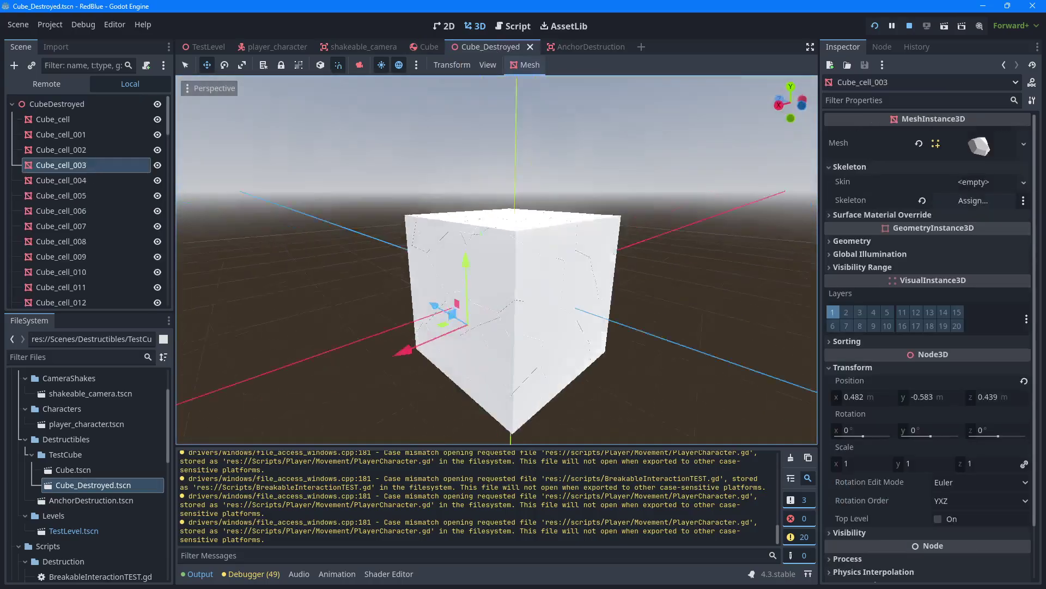
# - Switch to Blender and take the existing cube out of Edit Mode into Object Mode
pyautogui.hotkey('alt', 'Tab')
pyautogui.click(817, 248)
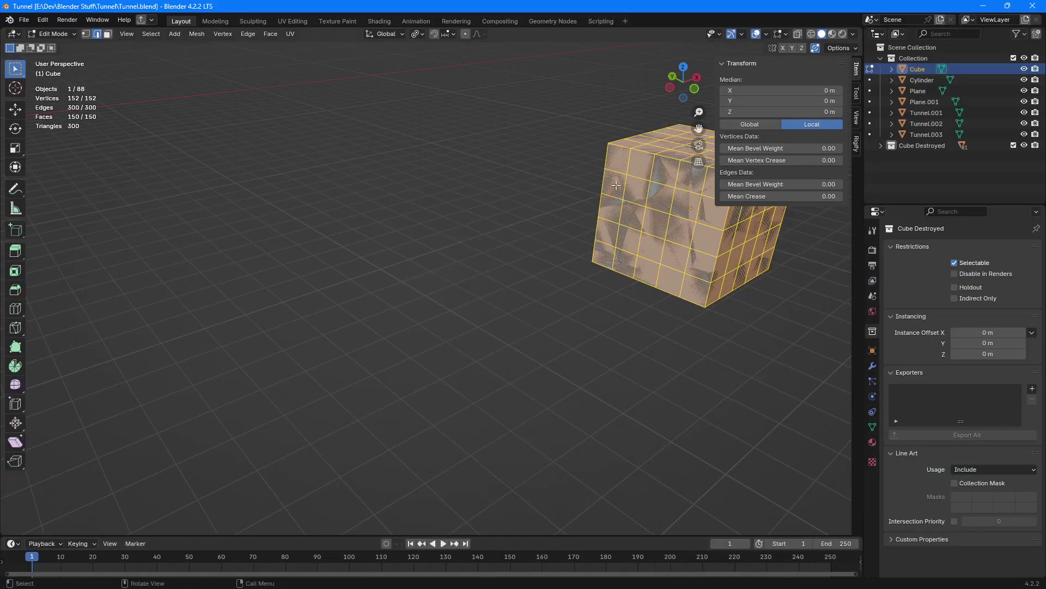
pyautogui.moveTo(616, 186); pyautogui.dragTo(572, 130, button='middle')
pyautogui.keyDown('shift'); pyautogui.moveTo(572, 130); pyautogui.dragTo(227, 137, button='middle'); pyautogui.keyUp('shift')
pyautogui.click(43, 20)
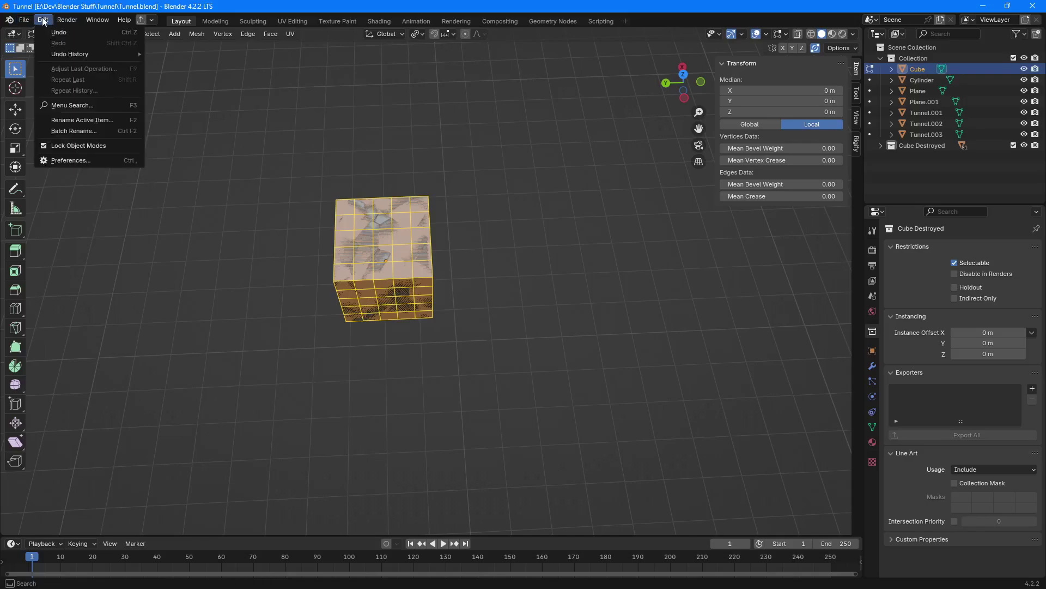
pyautogui.keyDown('shift'); pyautogui.moveTo(676, 274); pyautogui.dragTo(517, 228, button='middle'); pyautogui.keyUp('shift')
pyautogui.click(468, 271)
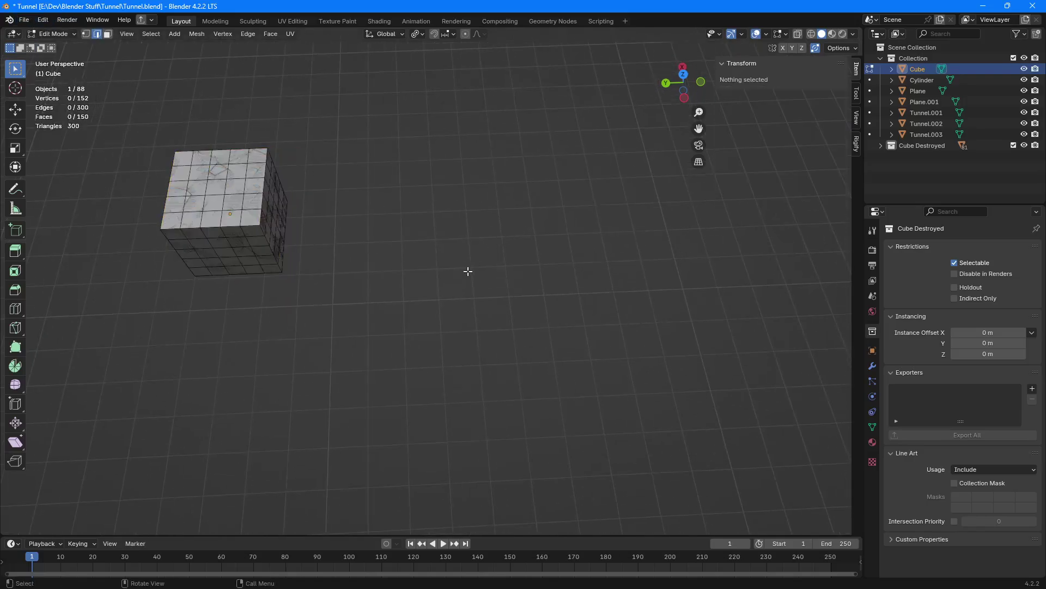
pyautogui.hotkey('shift', 'a')
pyautogui.keyDown('shift'); pyautogui.moveTo(355, 262); pyautogui.dragTo(514, 353, button='middle'); pyautogui.keyUp('shift')
pyautogui.click(376, 287)
pyautogui.press('Tab')
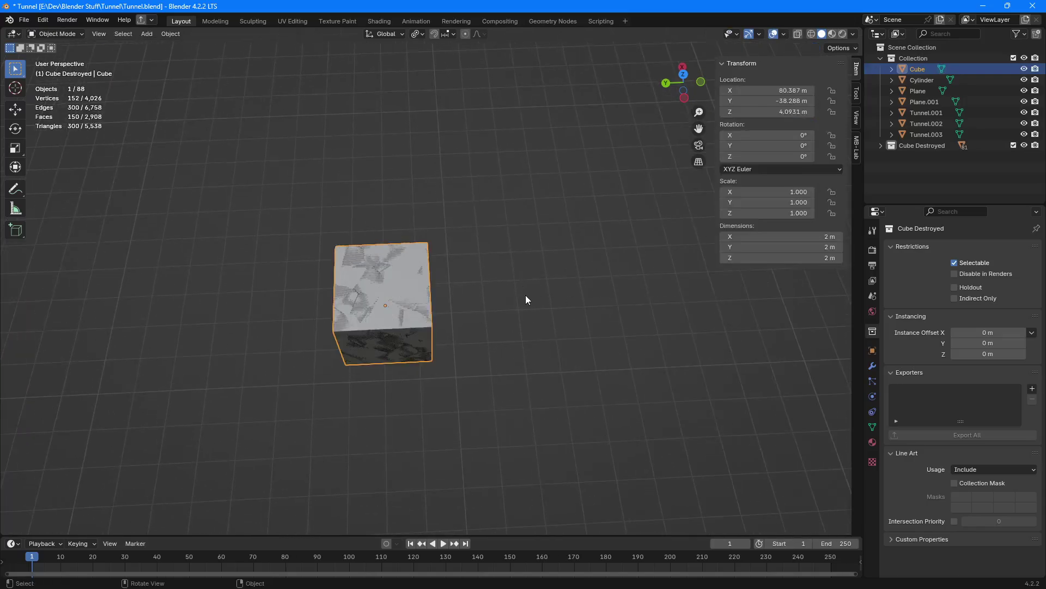
# - Add a new 2 m mesh cube beside the existing fractured cube
pyautogui.keyDown('shift'); pyautogui.moveTo(525, 296); pyautogui.dragTo(428, 277, button='middle'); pyautogui.keyUp('shift')
pyautogui.hotkey('shift', 'a')
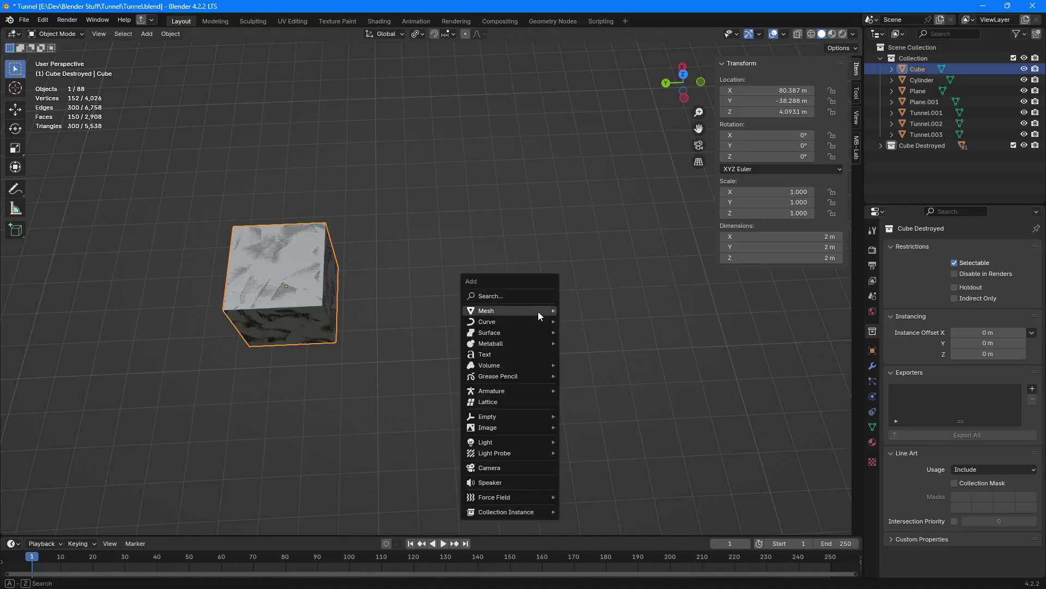
pyautogui.moveTo(538, 312)
pyautogui.click(597, 309)
pyautogui.scroll(-11, 590, 326)
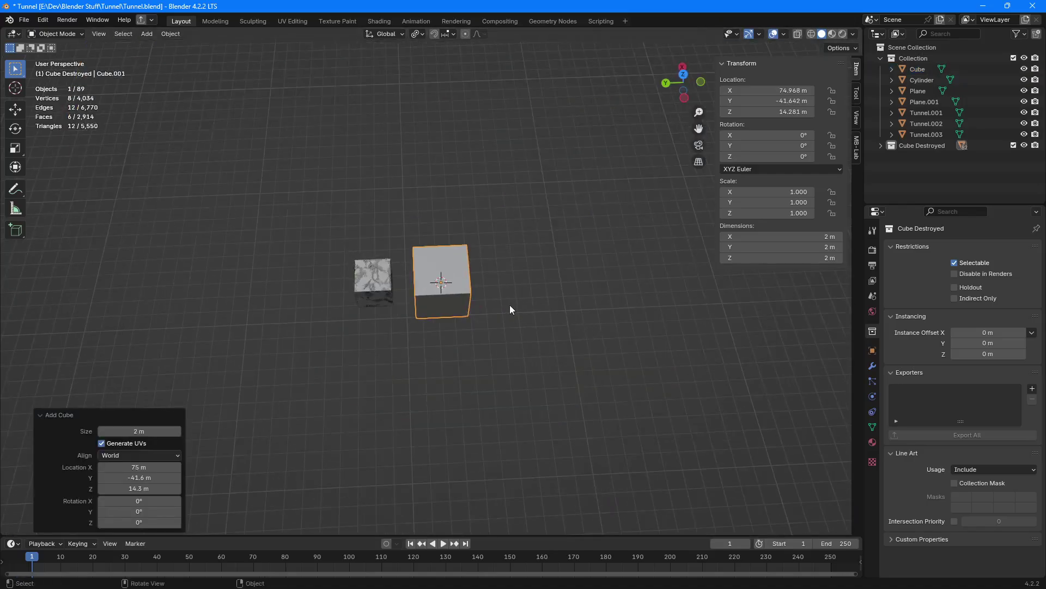
pyautogui.scroll(5, 509, 305)
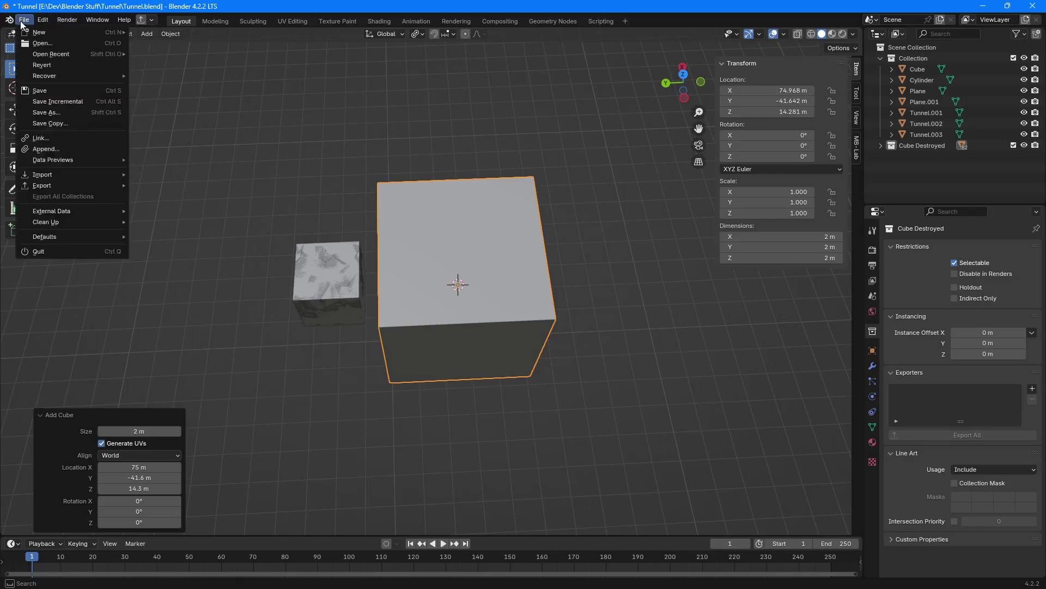
# - Search the add-on preferences for "cell" to check that Cell Fracture is enabled
pyautogui.moveTo(39, 22)
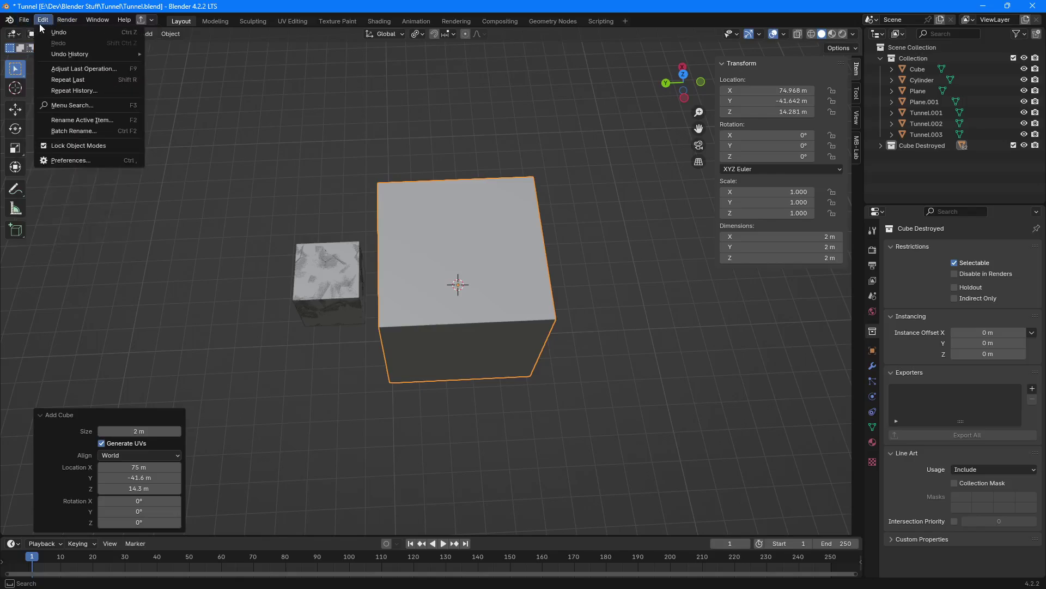
pyautogui.click(106, 159)
pyautogui.click(139, 27)
pyautogui.write('cell')
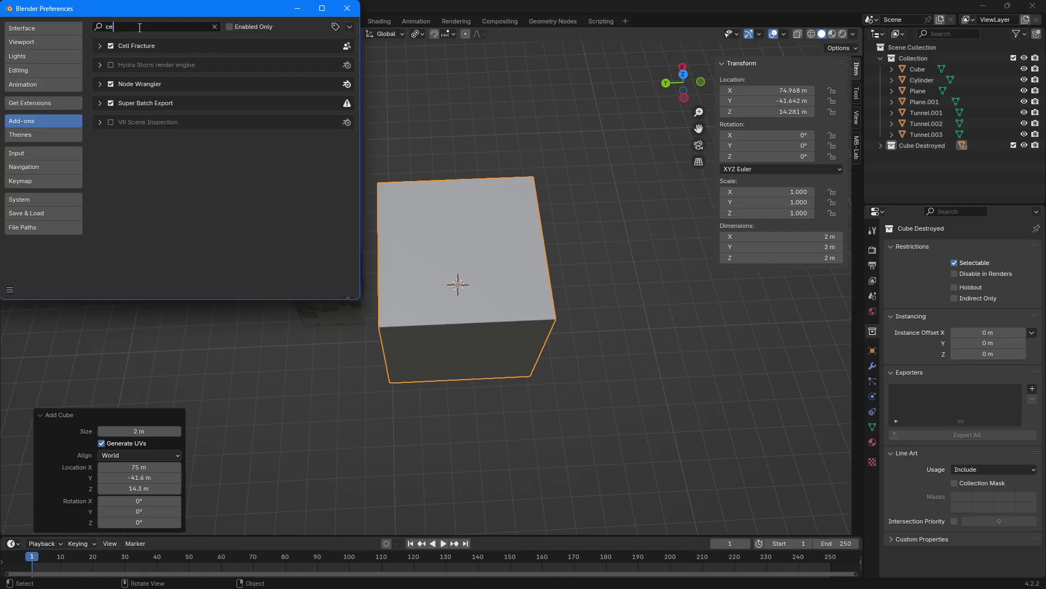
pyautogui.click(348, 8)
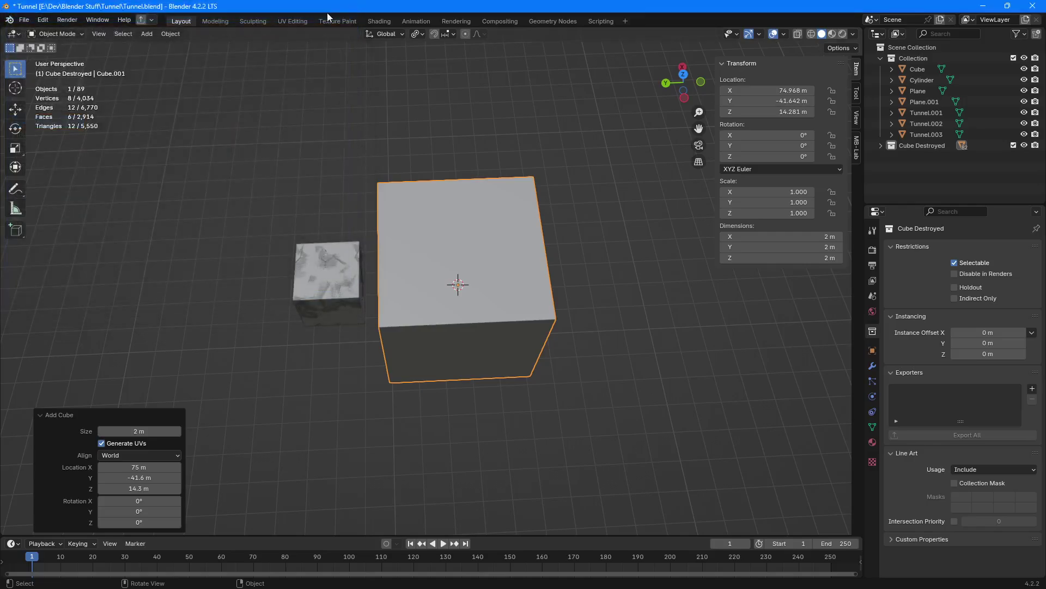
# - Try Cell Fracture on the new cube with the default Own Particles source and undo it
pyautogui.click(170, 34)
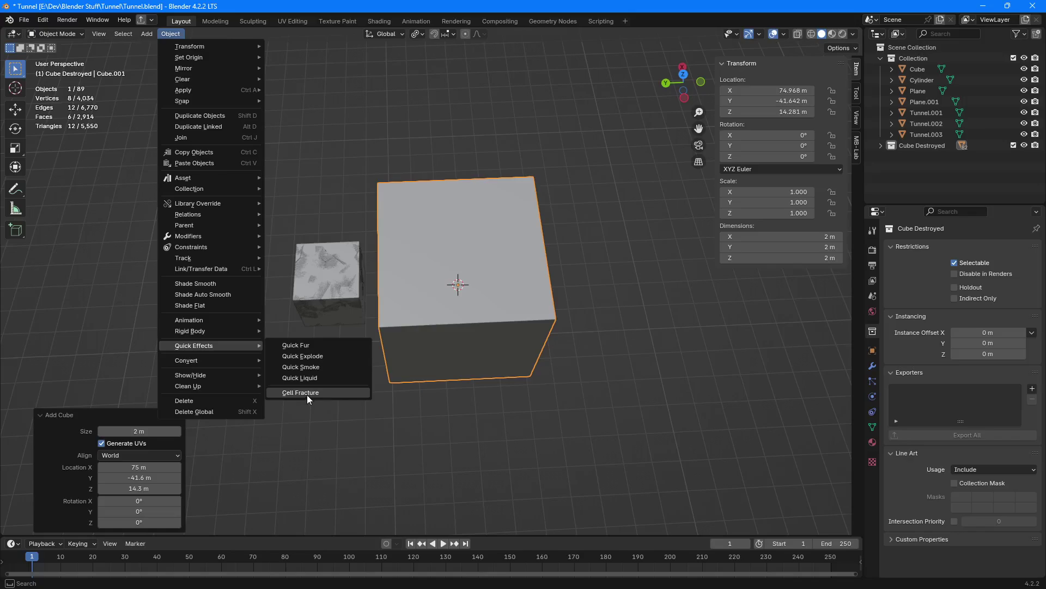
pyautogui.click(309, 396)
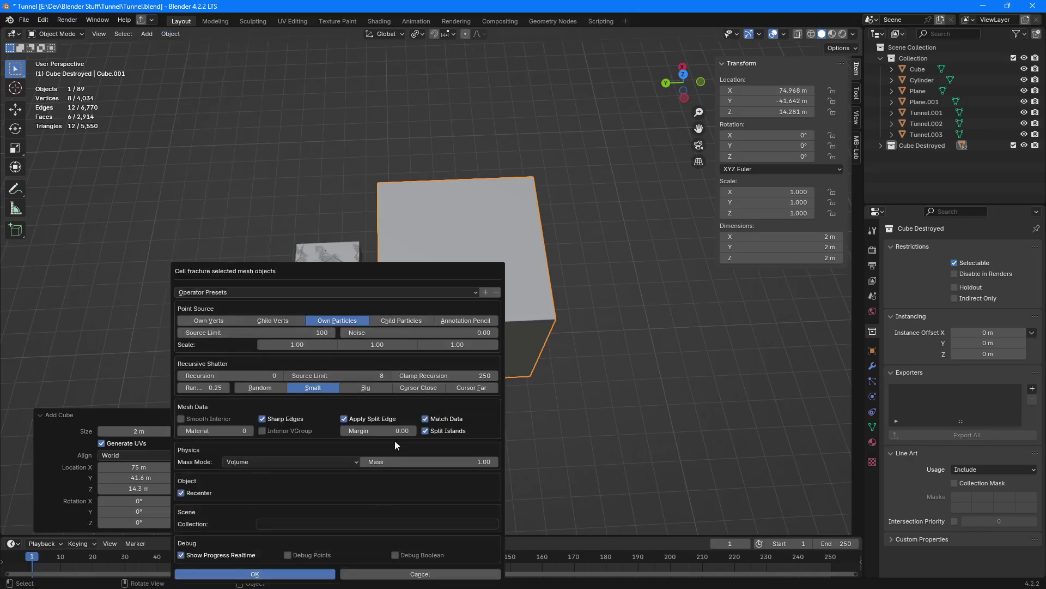
pyautogui.click(240, 574)
pyautogui.moveTo(623, 260); pyautogui.dragTo(612, 234, button='middle')
pyautogui.hotkey('ctrl', 'z')
# - Subdivide all edges of the new cube five times in Edit Mode with one cut each
pyautogui.rightClick(567, 229)
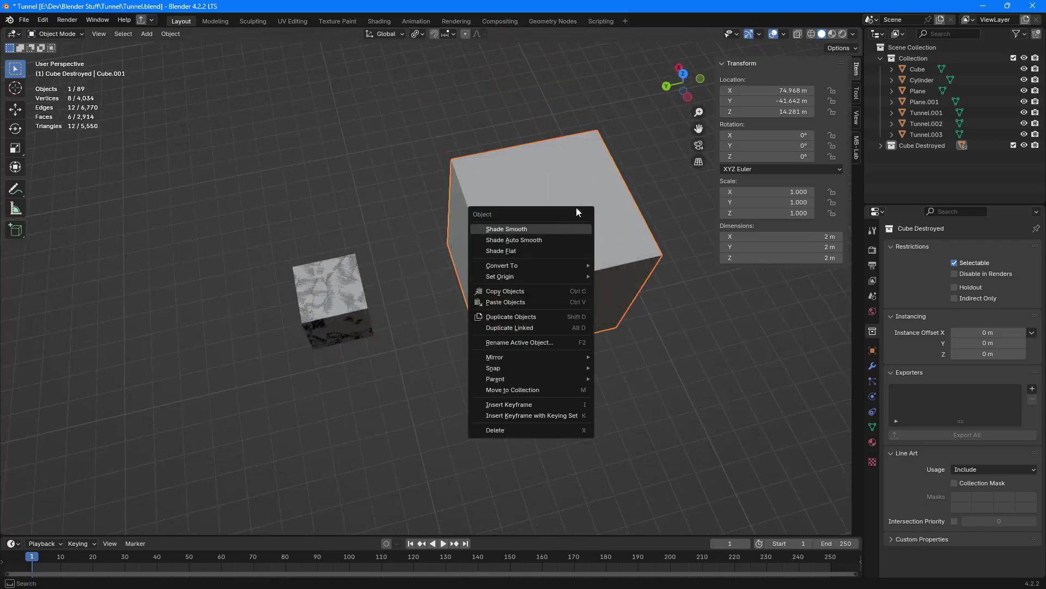
pyautogui.press('Escape')
pyautogui.press('Tab')
pyautogui.rightClick(555, 212)
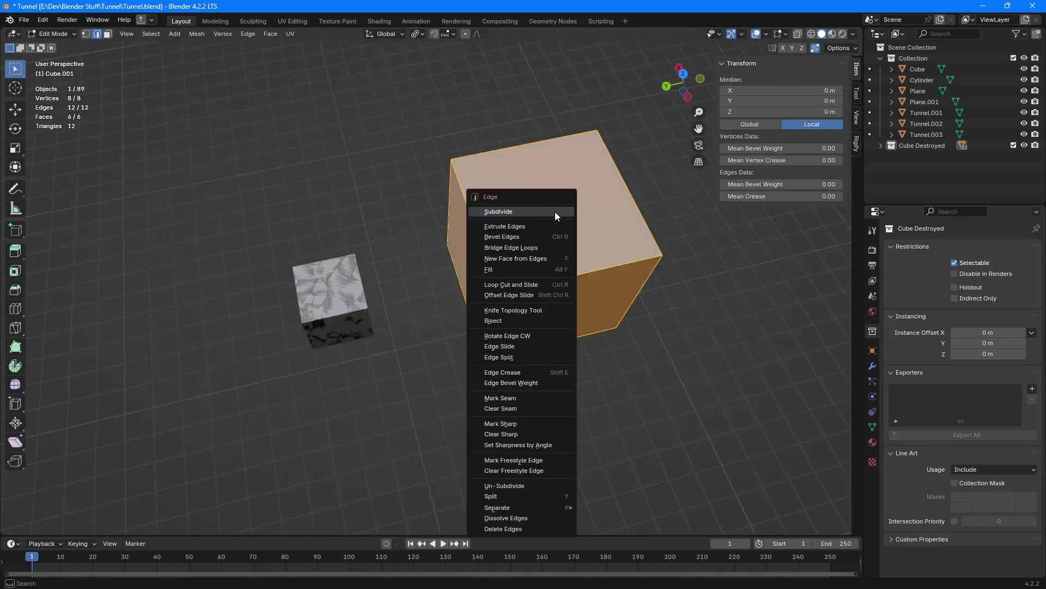
pyautogui.click(555, 211)
pyautogui.rightClick(555, 211)
pyautogui.click(555, 212)
pyautogui.rightClick(554, 212)
pyautogui.click(555, 211)
pyautogui.rightClick(555, 212)
pyautogui.click(555, 212)
pyautogui.rightClick(554, 211)
pyautogui.click(554, 211)
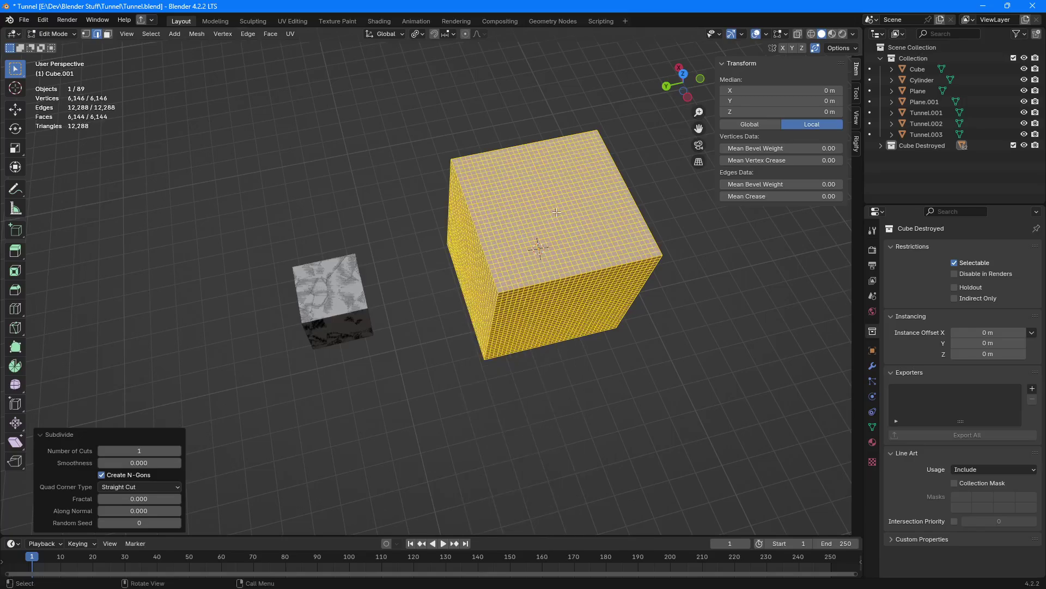
# - Undo the last subdivisions of the new cube, return to Object Mode and delete that cube
pyautogui.hotkey('ctrl', 'z')
pyautogui.hotkey('ctrl', 'z')
pyautogui.hotkey('ctrl', 'z')
pyautogui.moveTo(653, 297); pyautogui.dragTo(646, 280, button='middle')
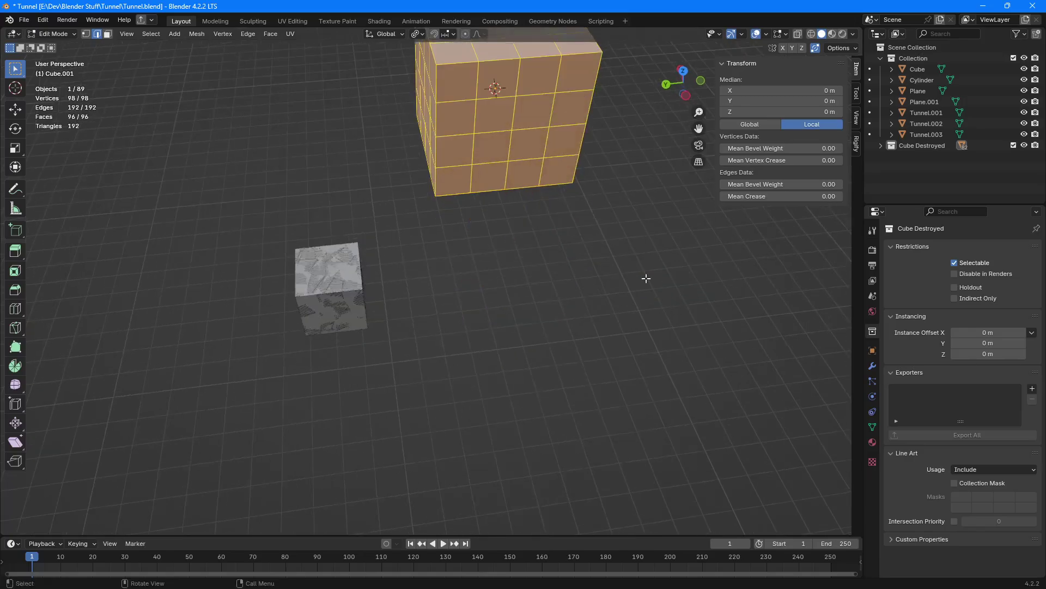
pyautogui.keyDown('shift'); pyautogui.moveTo(552, 163); pyautogui.dragTo(542, 233, button='middle'); pyautogui.keyUp('shift')
pyautogui.press('Tab')
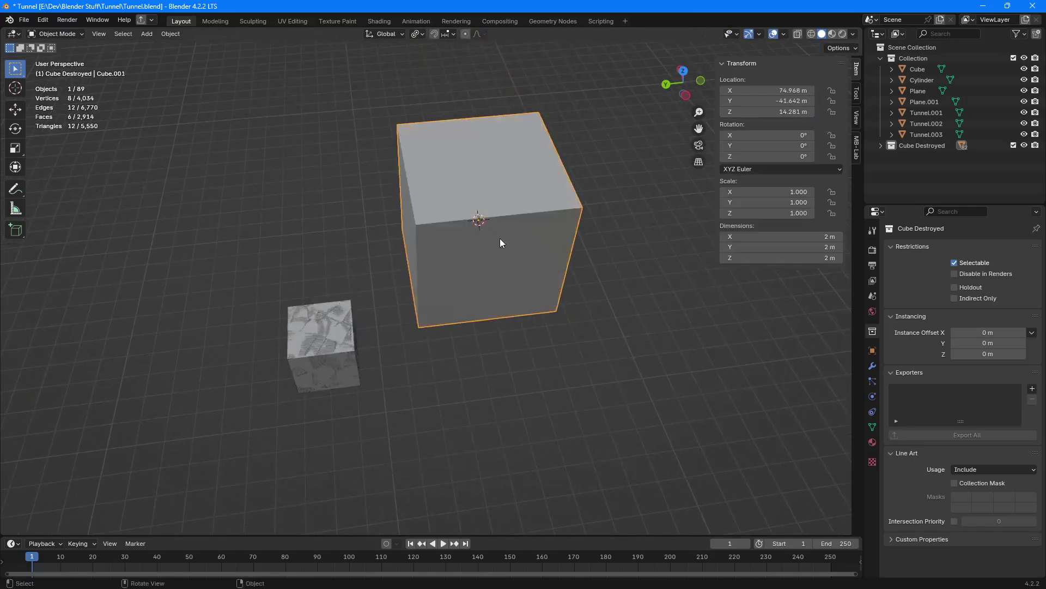
pyautogui.press('Delete')
# - Switch to Godot, cancel the modified-files prompt for PlayerCharacter.gd and open Cube.tscn to view the intact cube
pyautogui.hotkey('alt', 'Tab')
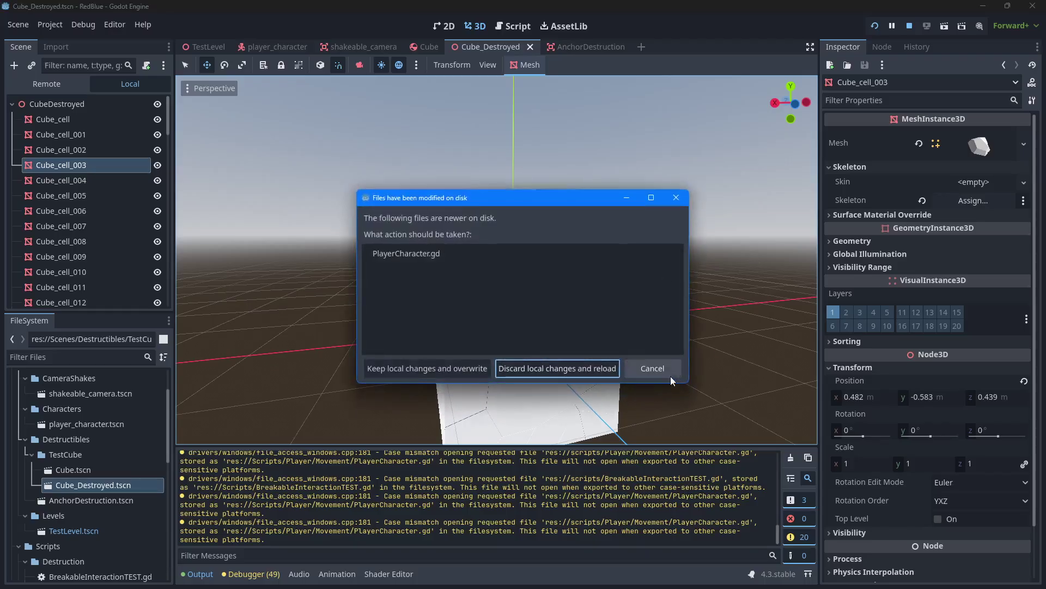
pyautogui.click(669, 375)
pyautogui.doubleClick(77, 470)
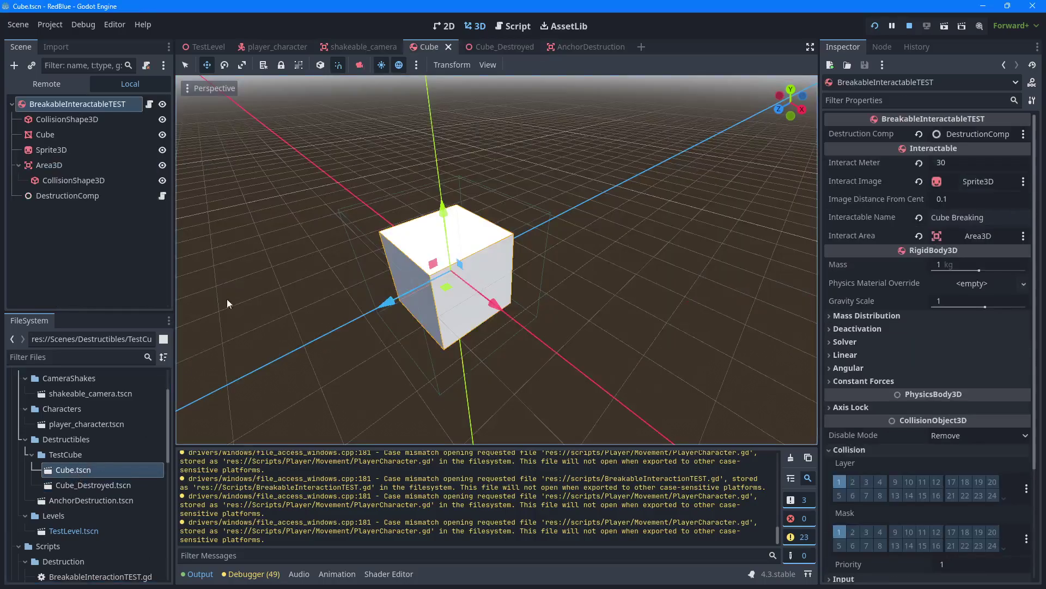
pyautogui.moveTo(659, 234); pyautogui.dragTo(619, 236, button='middle')
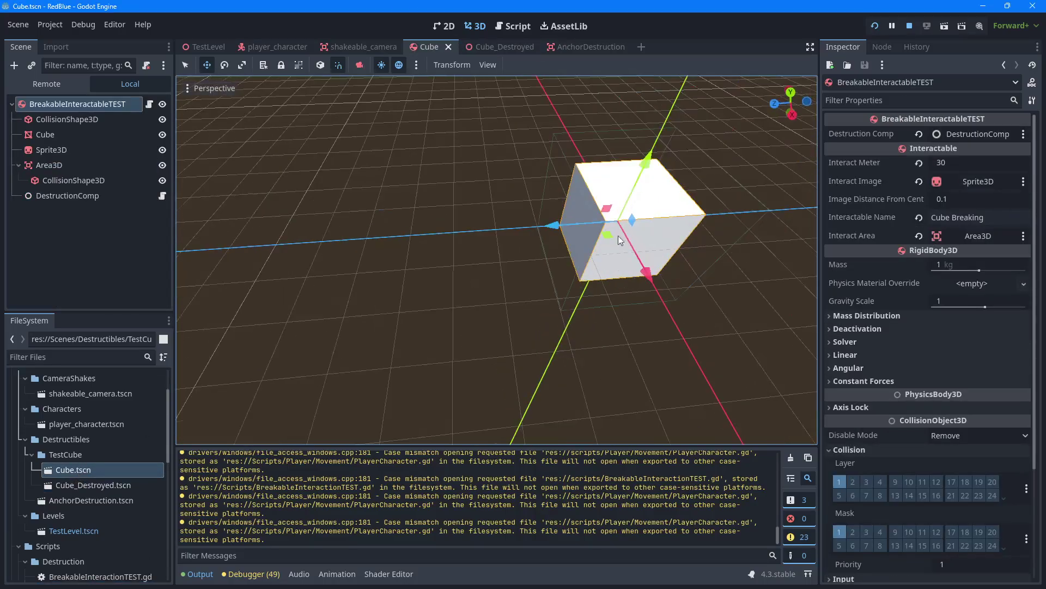
# - Open Cube_Destroyed.tscn and examine the fractured cube and its cell meshes from several sides
pyautogui.doubleClick(107, 486)
pyautogui.moveTo(349, 338); pyautogui.dragTo(495, 391, button='middle')
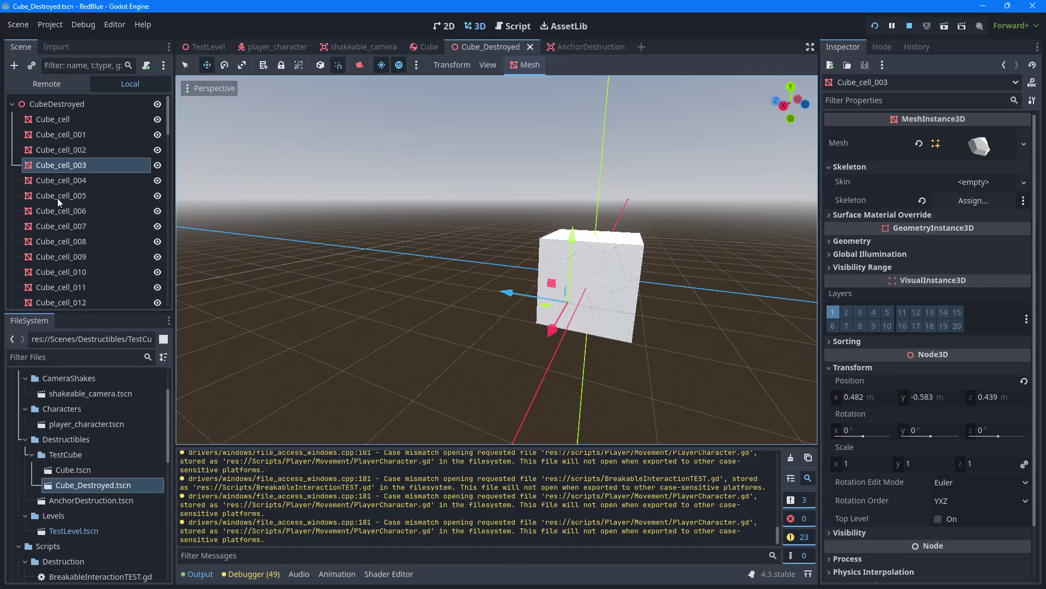
pyautogui.moveTo(633, 272); pyautogui.dragTo(197, 327, button='middle')
pyautogui.moveTo(585, 396); pyautogui.dragTo(728, 308, button='right')
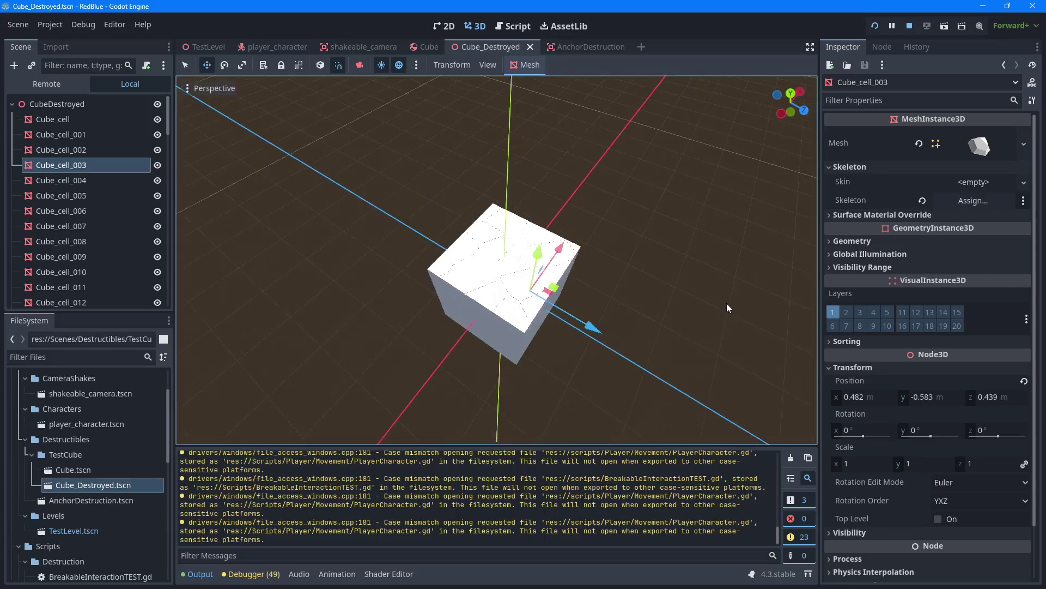
# - Return to the Cube scene and examine the Mesh Parts and collision settings of its DestructionComp node
pyautogui.click(426, 47)
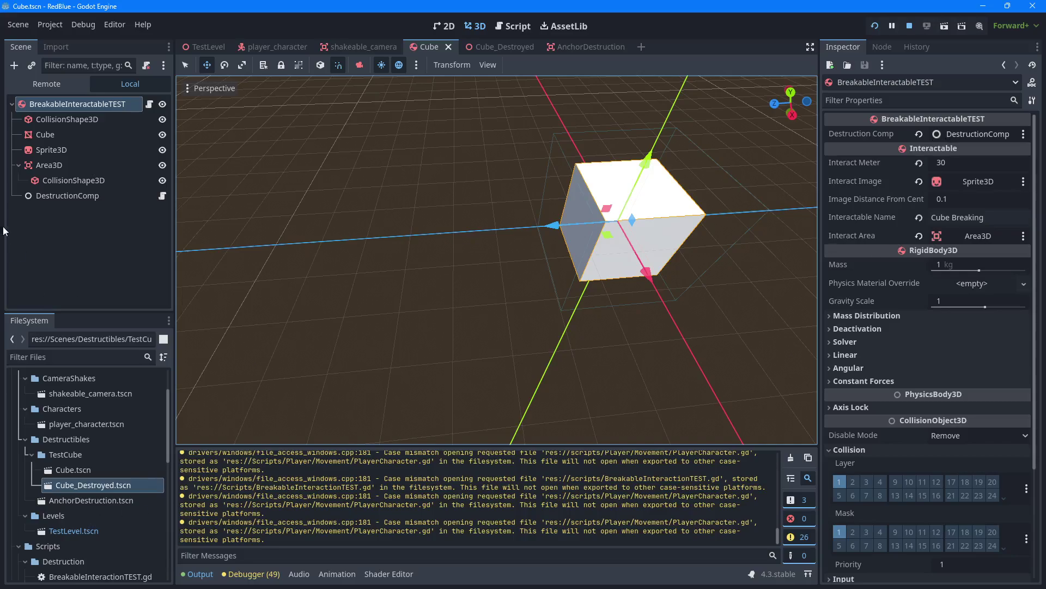
pyautogui.click(54, 195)
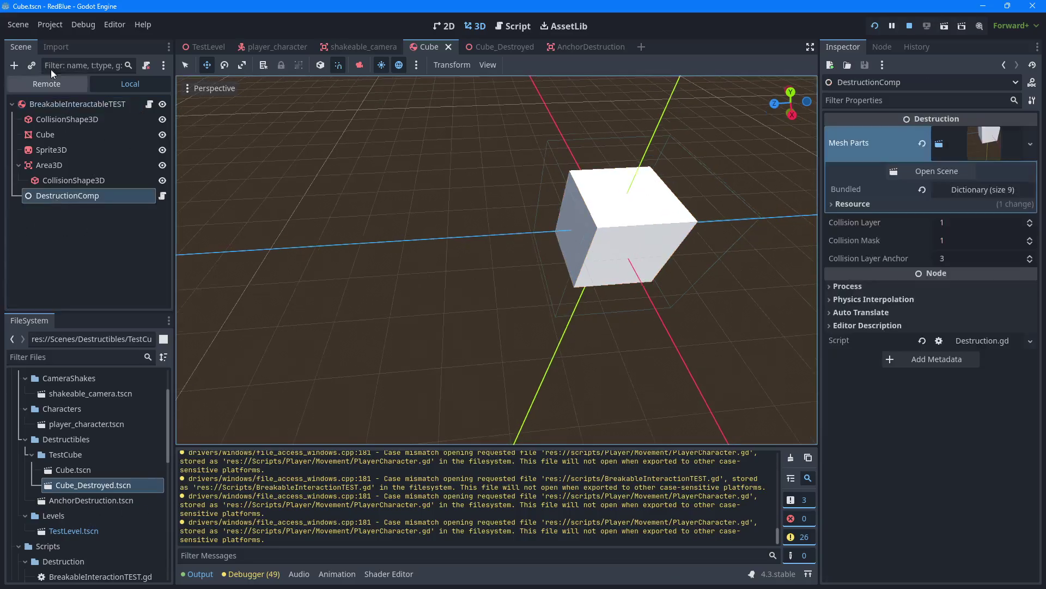
pyautogui.moveTo(639, 188); pyautogui.dragTo(637, 185, button='right')
pyautogui.press('d')
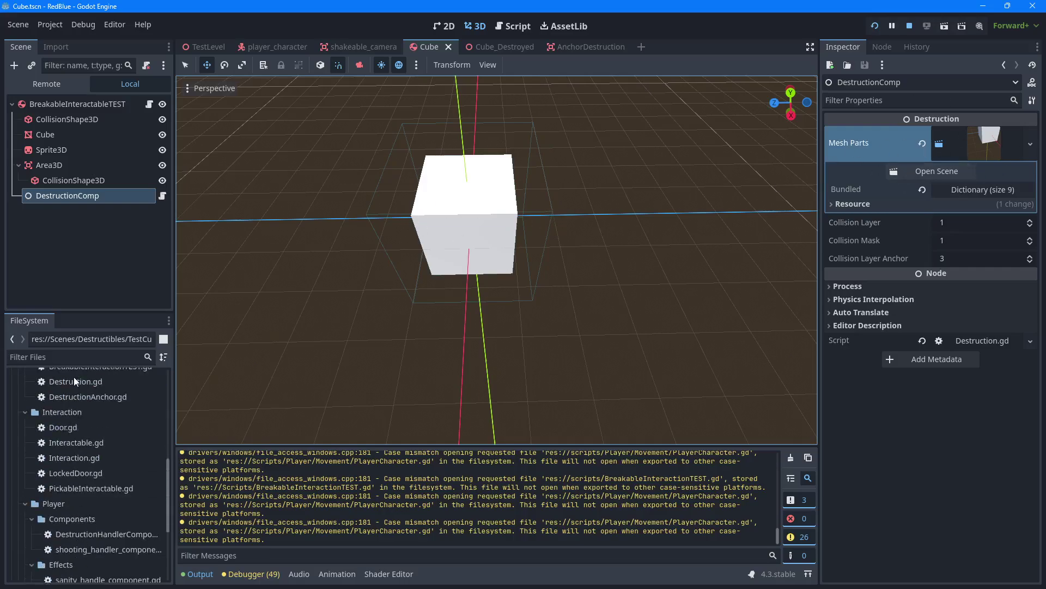
pyautogui.scroll(3, 96, 386)
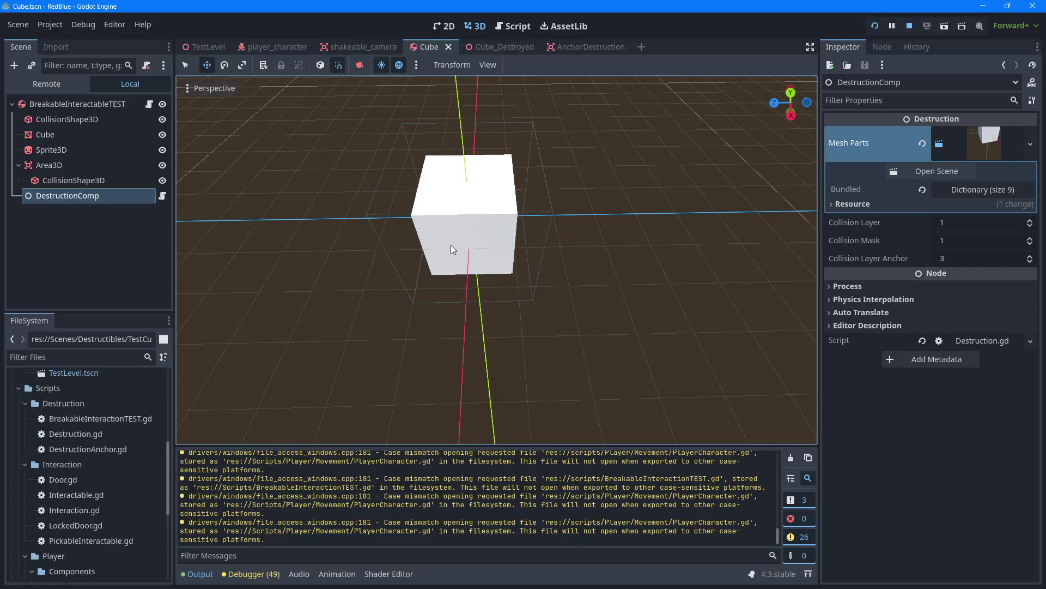
pyautogui.moveTo(450, 244); pyautogui.dragTo(157, 237, button='middle')
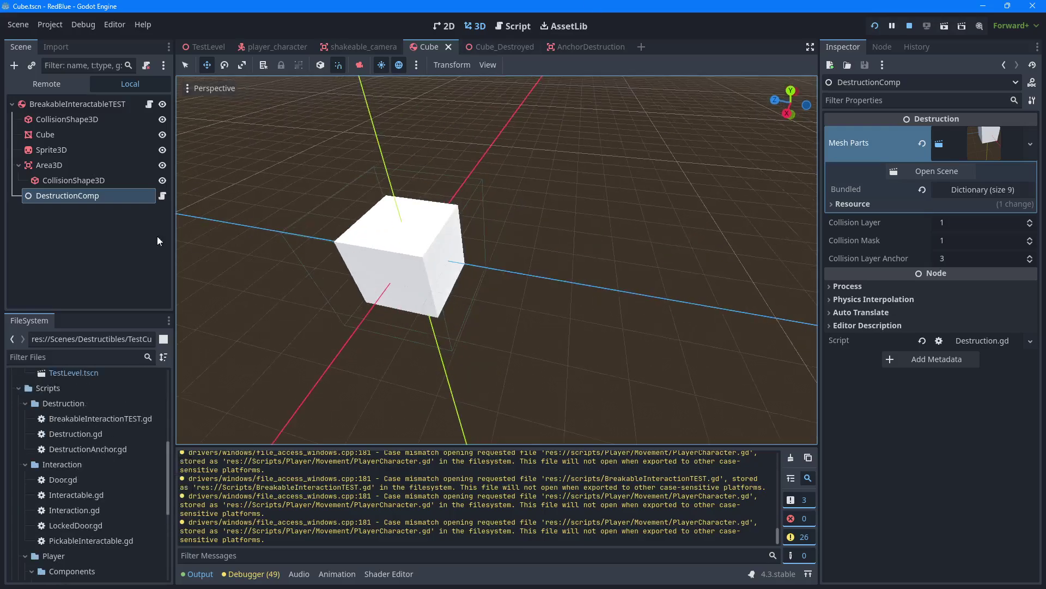
# - Open the AnchorDestruction scene and examine the anchor's collision box and collision layer settings
pyautogui.click(562, 48)
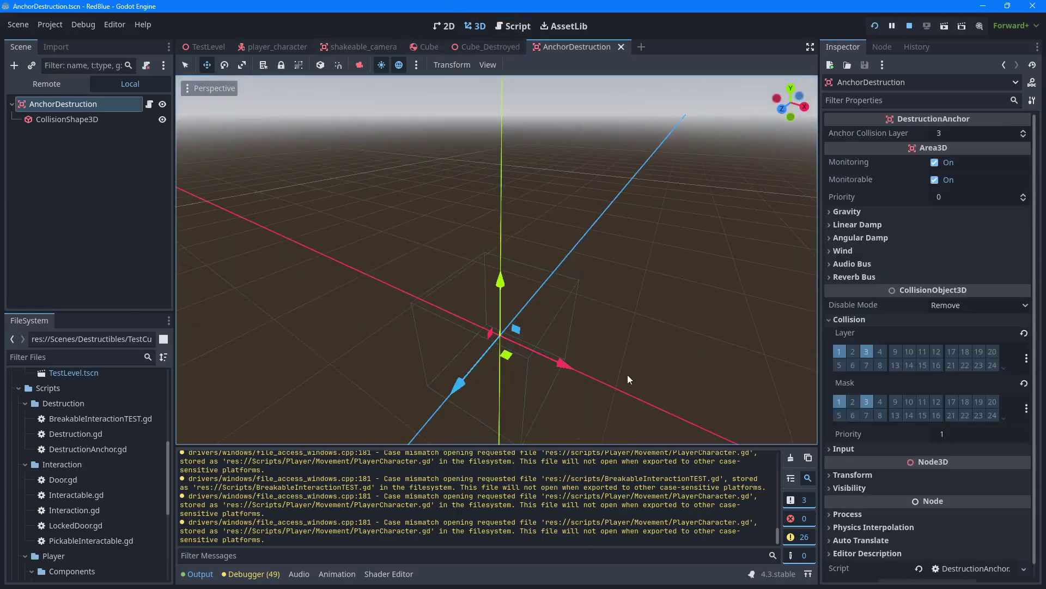
pyautogui.moveTo(494, 294); pyautogui.dragTo(360, 273, button='right')
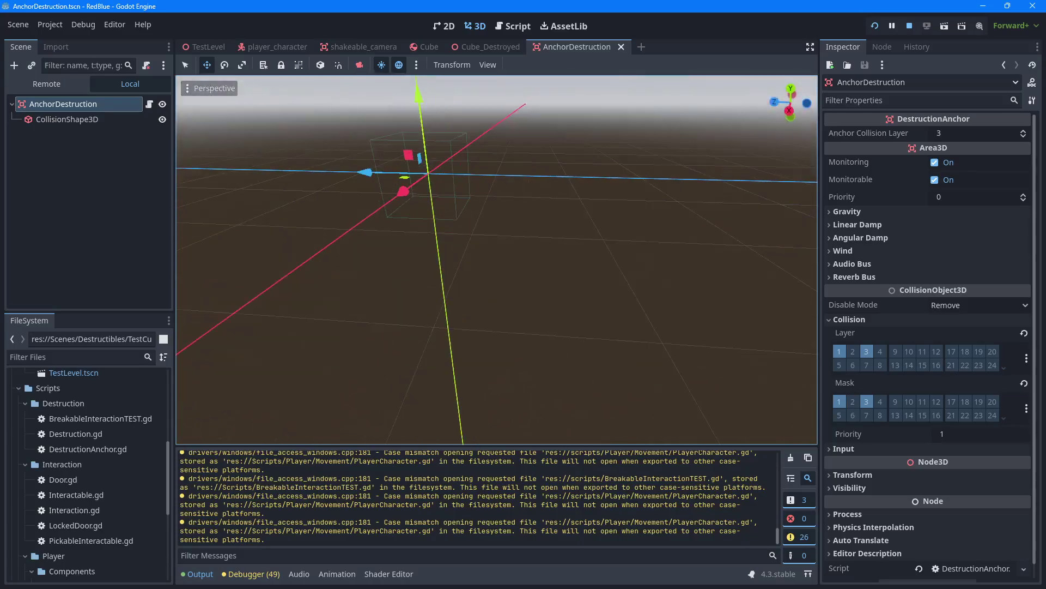
pyautogui.moveTo(517, 327); pyautogui.dragTo(474, 302, button='middle')
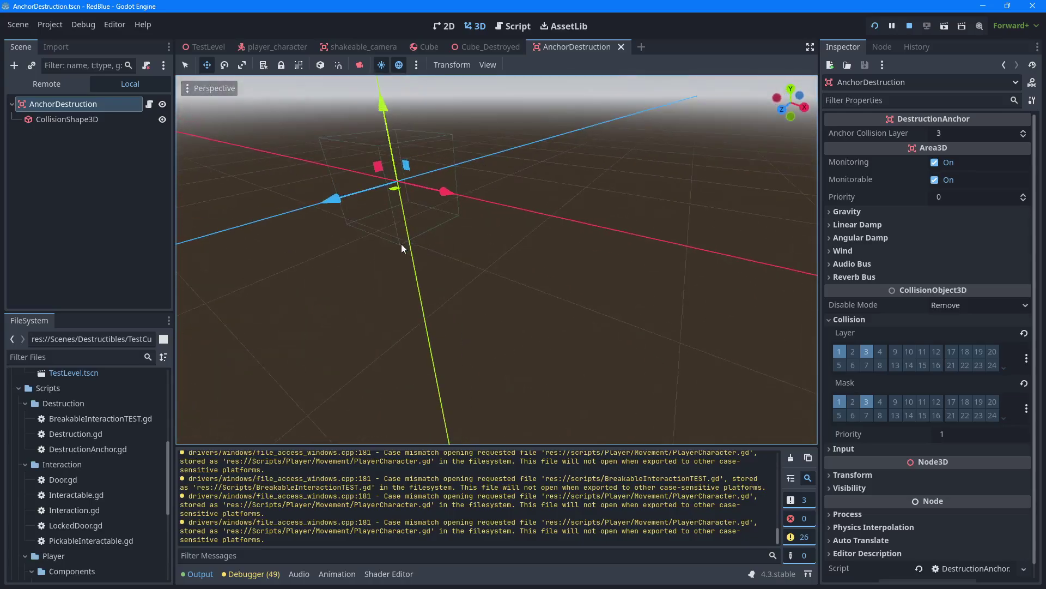
pyautogui.moveTo(402, 243); pyautogui.dragTo(360, 212, button='right')
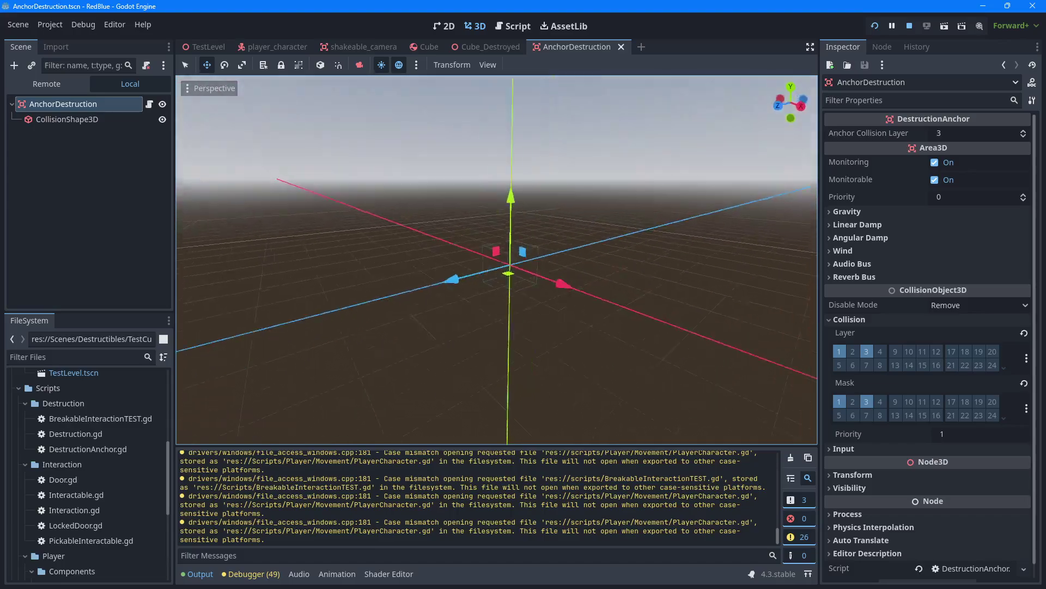
pyautogui.moveTo(401, 248); pyautogui.dragTo(394, 240, button='right')
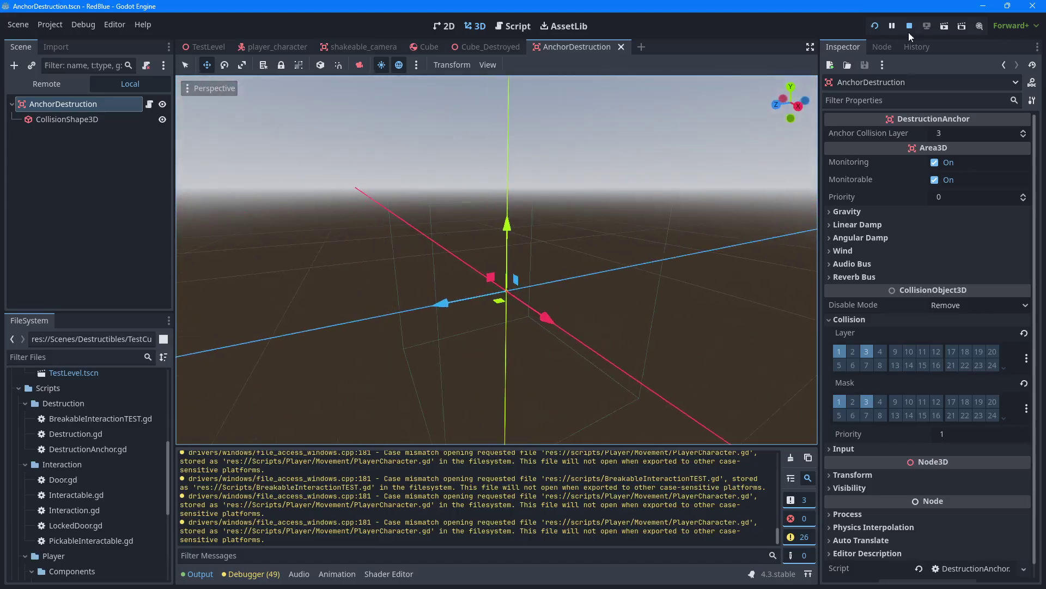
pyautogui.moveTo(485, 330); pyautogui.dragTo(452, 349, button='right')
pyautogui.press('s')
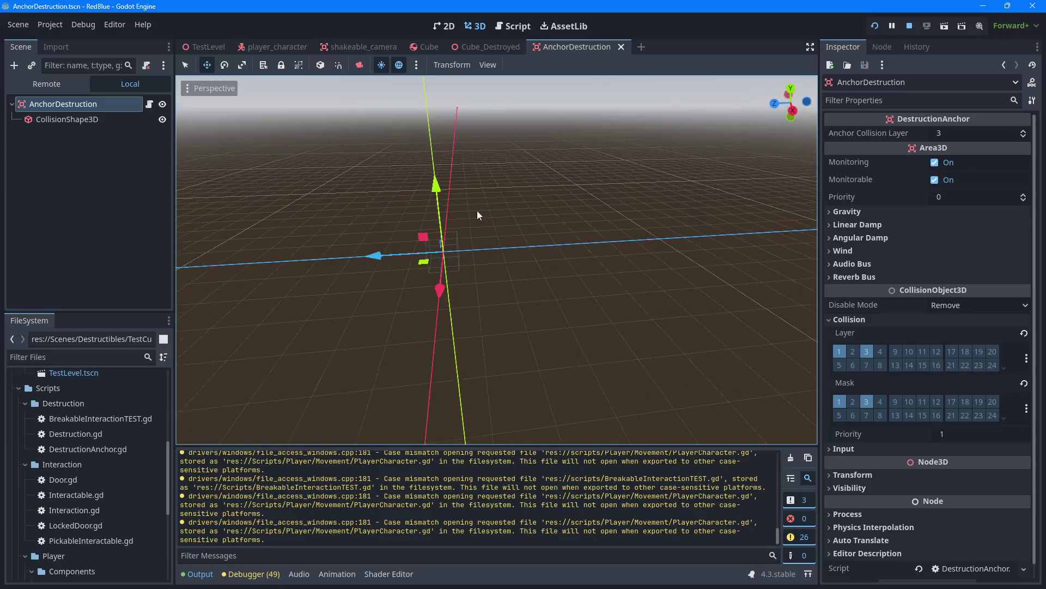
pyautogui.moveTo(477, 211); pyautogui.dragTo(439, 213, button='right')
pyautogui.moveTo(477, 212); pyautogui.dragTo(572, 37, button='middle')
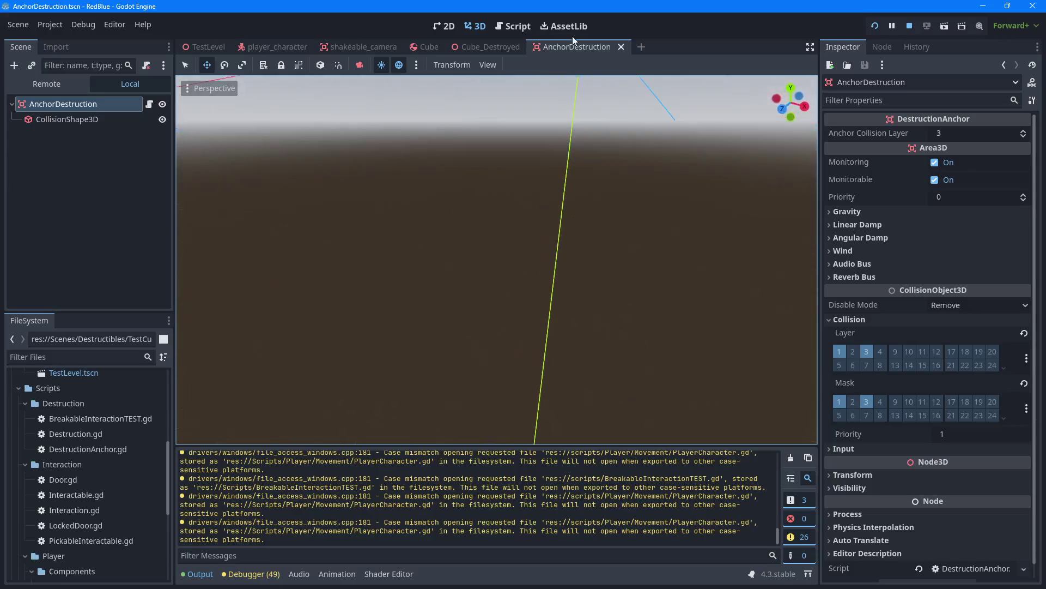
# - Restart the game and move the capsule character through the test level to test breaking the cubes
pyautogui.click(909, 26)
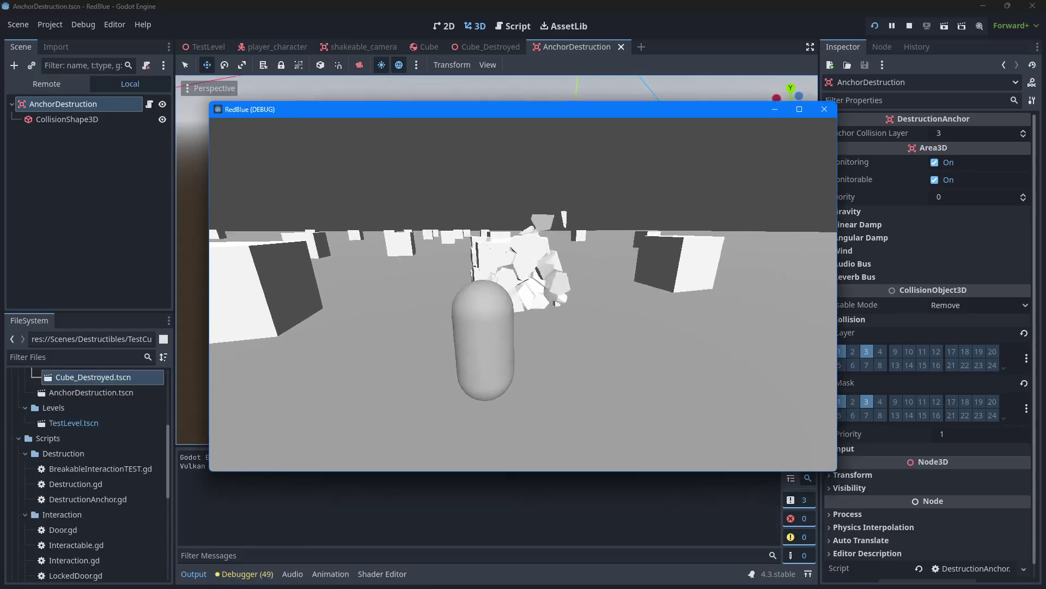
pyautogui.press('w')
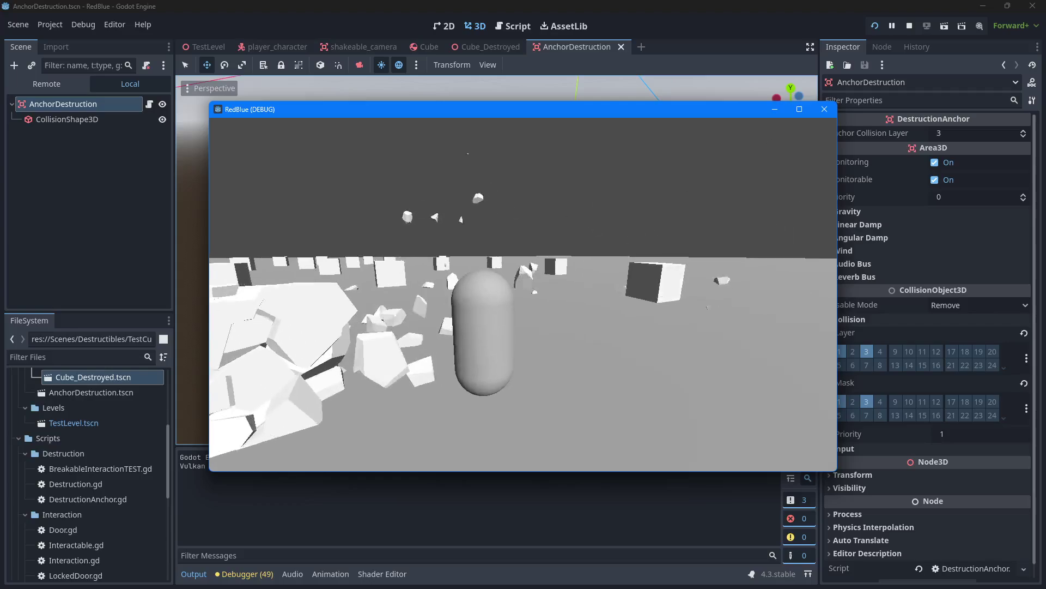
pyautogui.press('w')
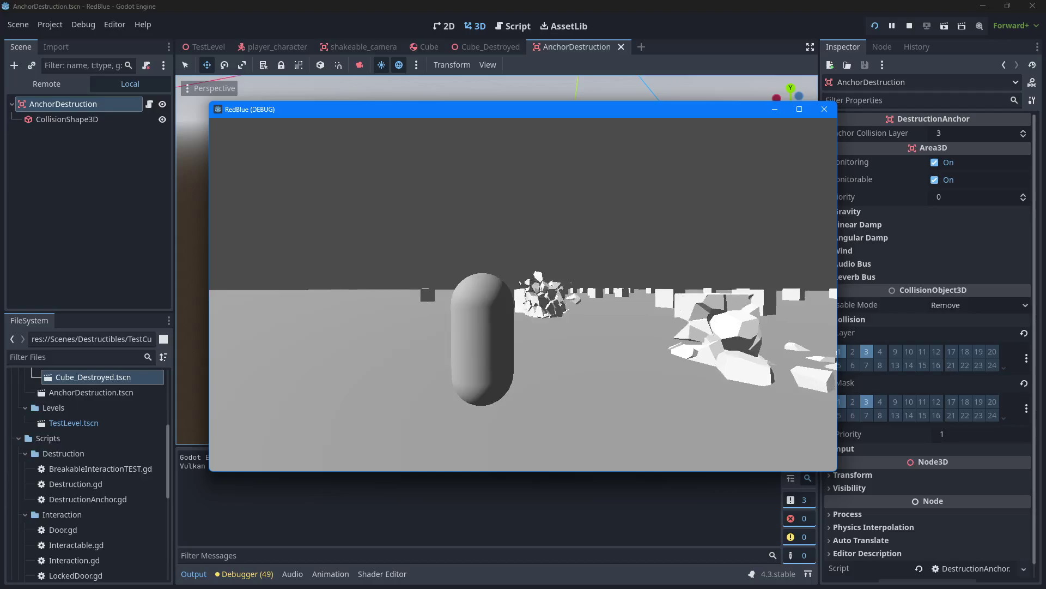
pyautogui.press('w')
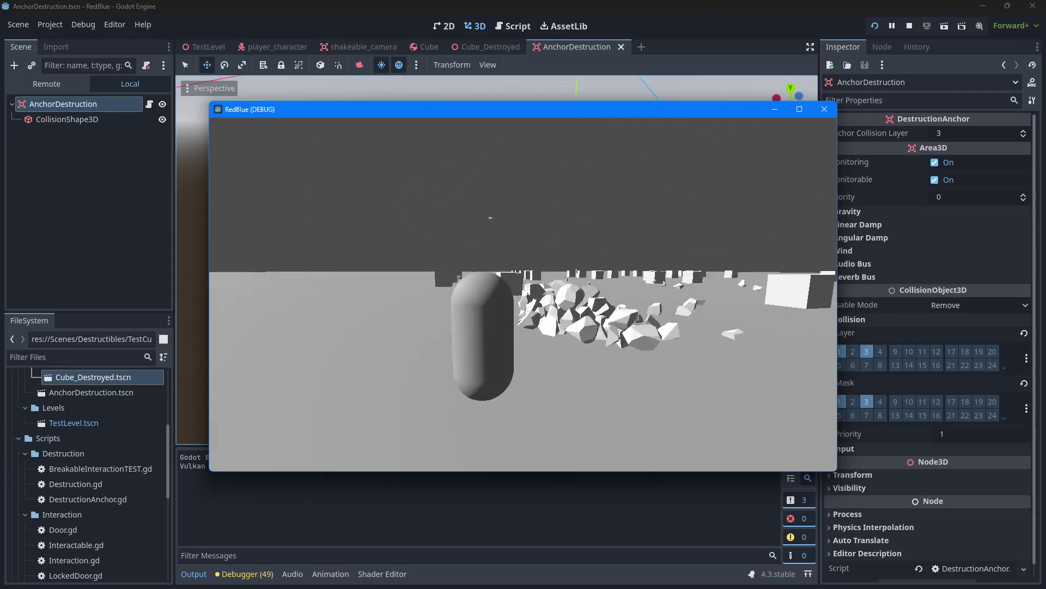
pyautogui.press('w')
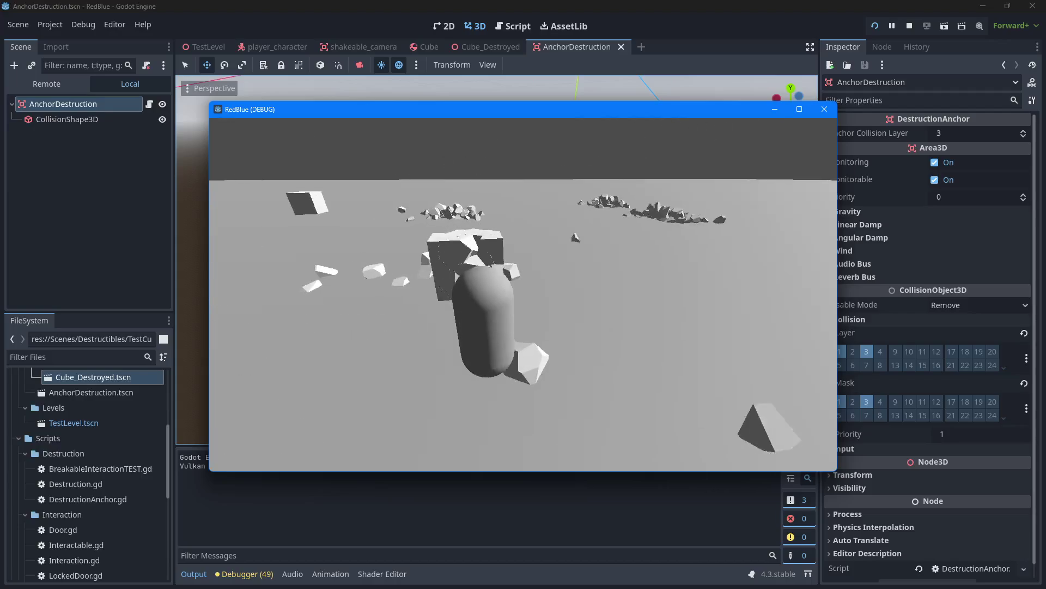
pyautogui.press('w')
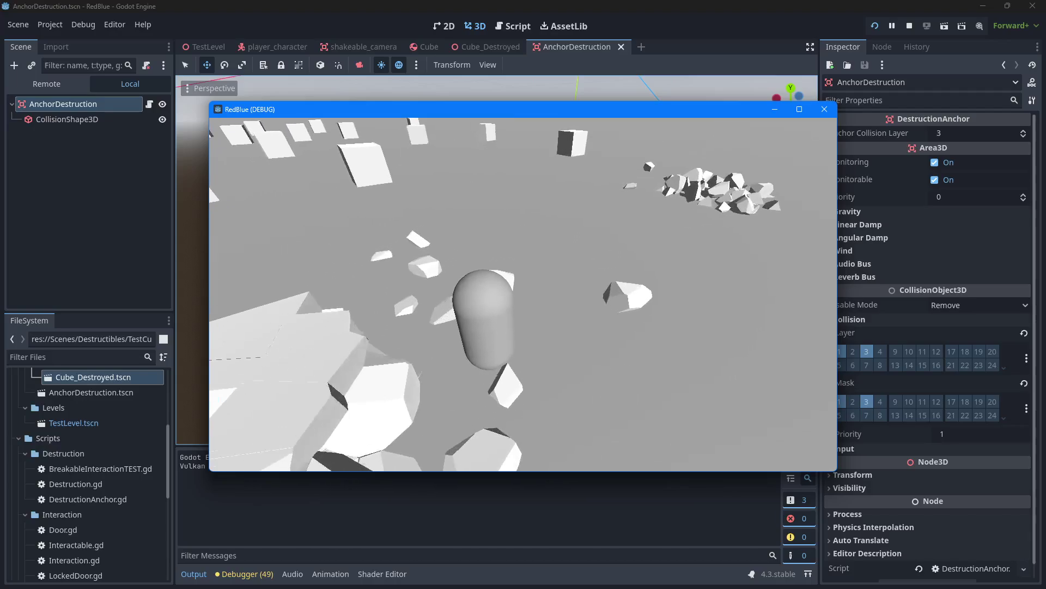